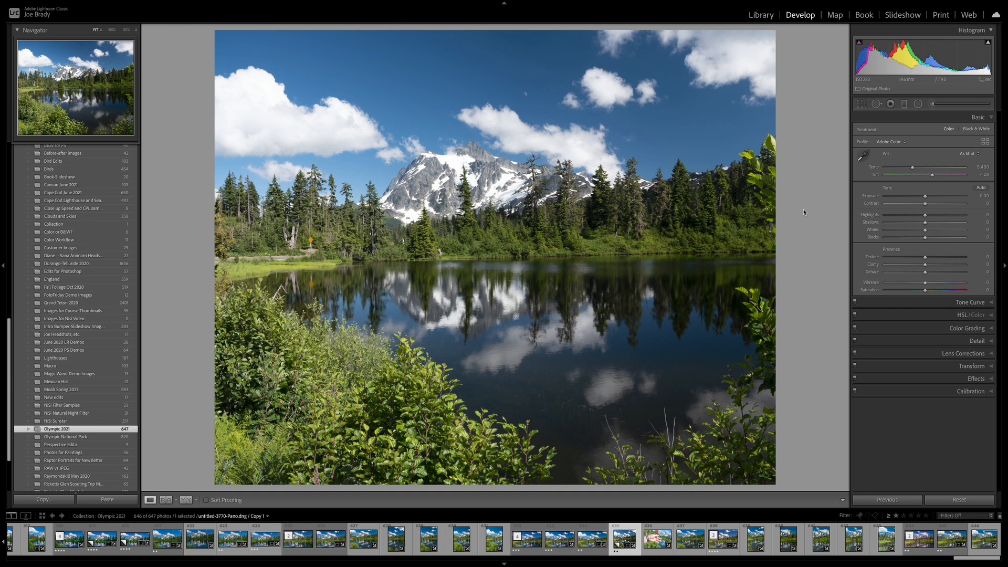
{"action": "key", "text": "r"}
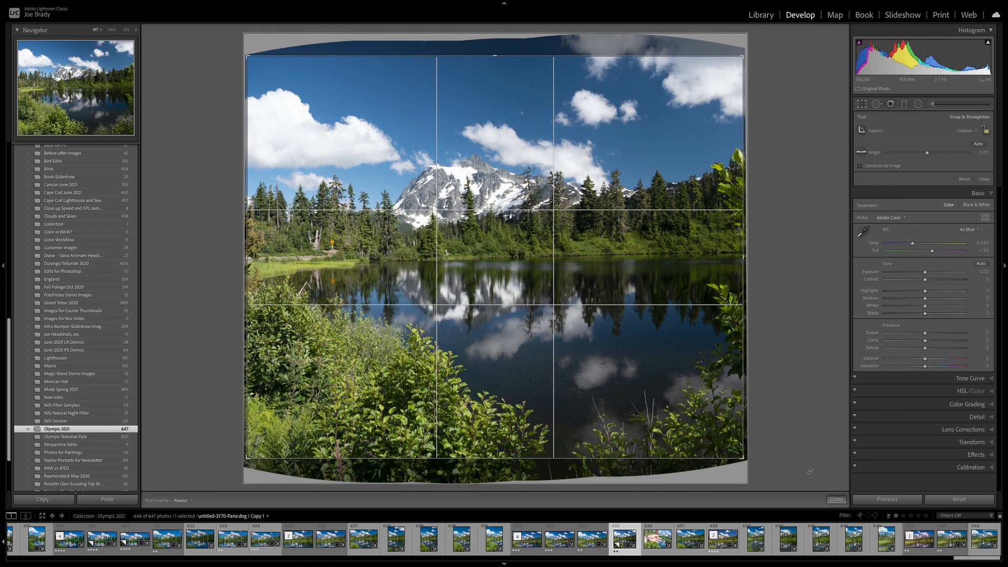
{"action": "left_click", "coordinate": [836, 500]}
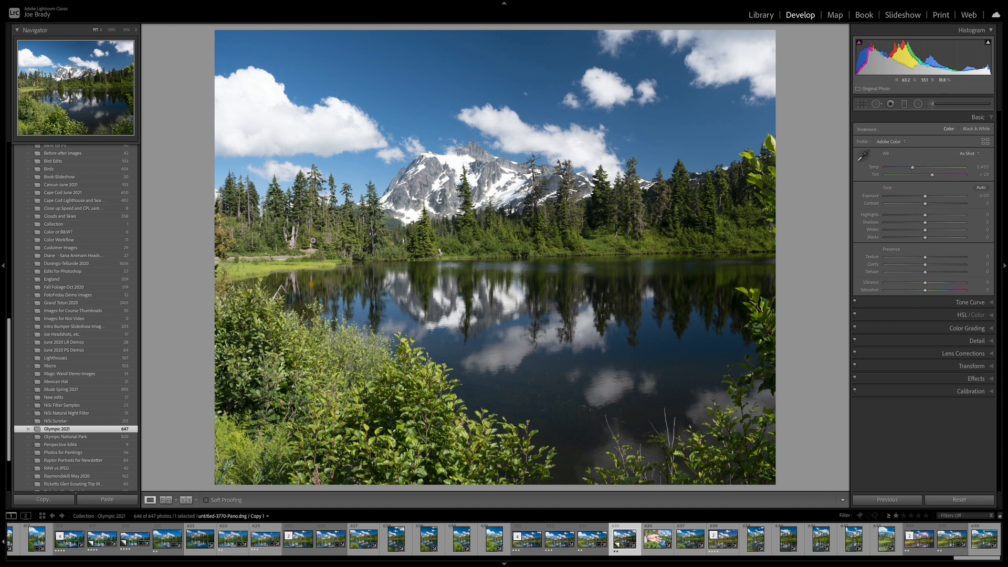
{"action": "left_click", "coordinate": [314, 246]}
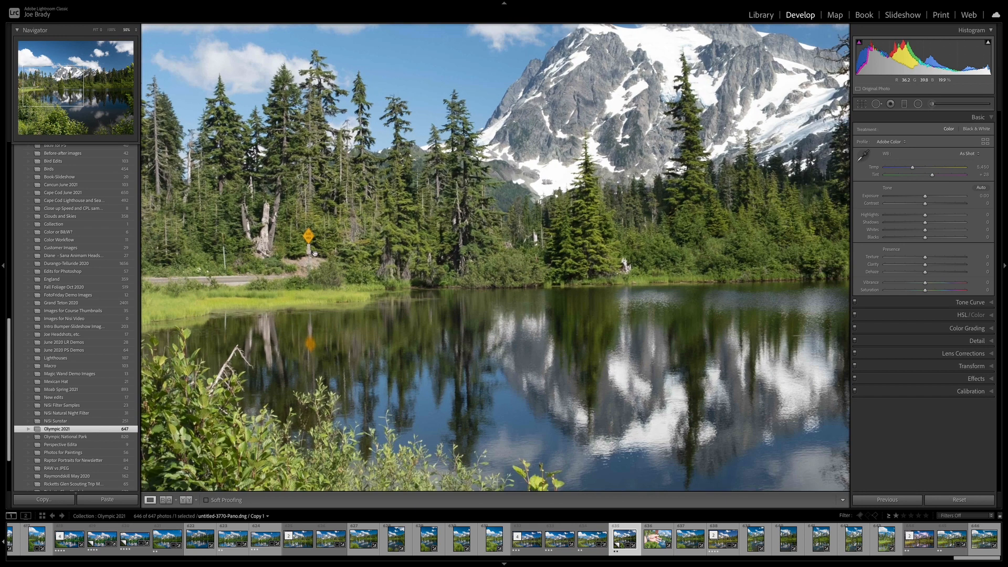
{"action": "left_click", "coordinate": [360, 271]}
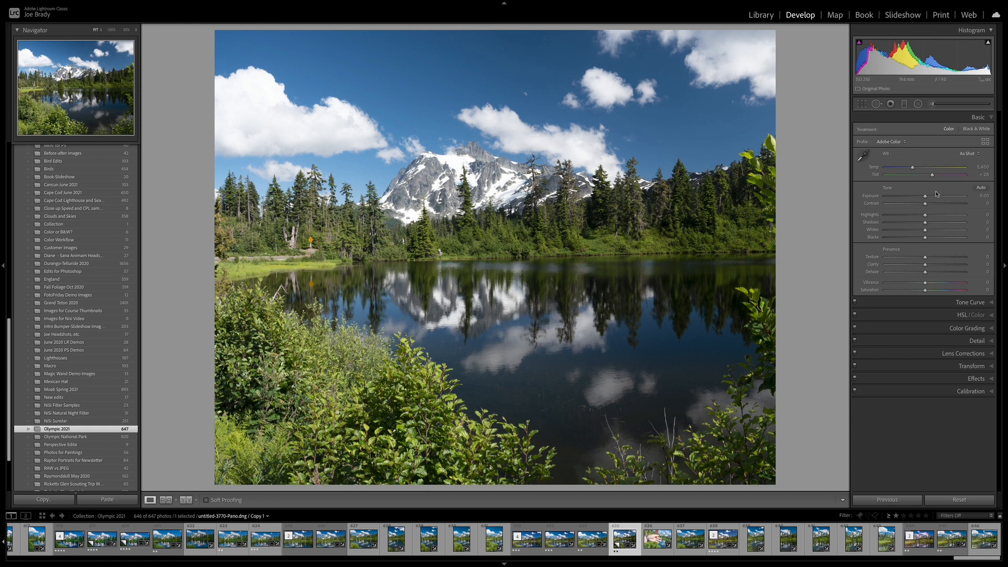
Set Highlights to -80 and Shadows to +100 in the Basic panel
{"action": "left_click_drag", "start_coordinate": [925, 216], "coordinate": [909, 215]}
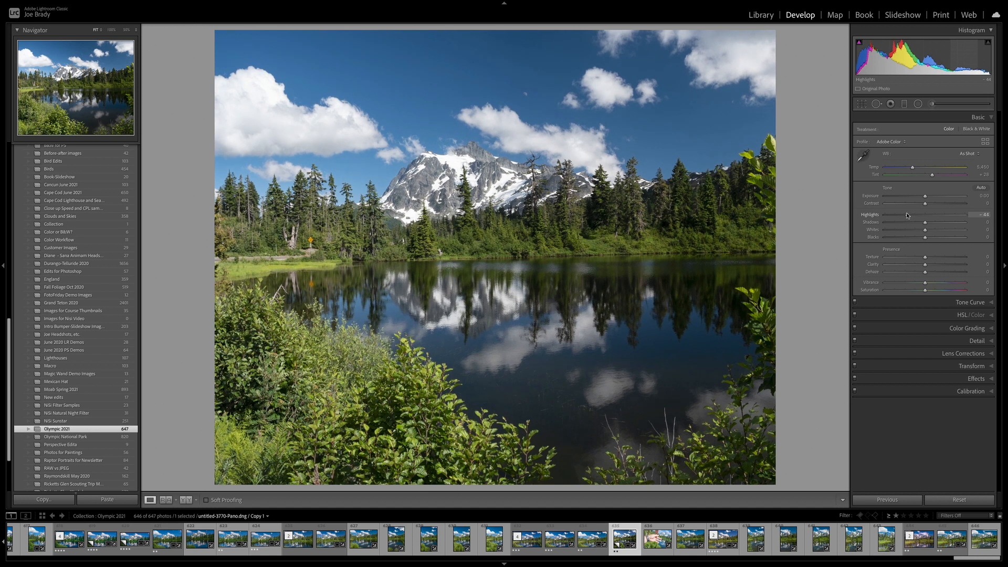
{"action": "left_click_drag", "start_coordinate": [943, 223], "coordinate": [980, 225]}
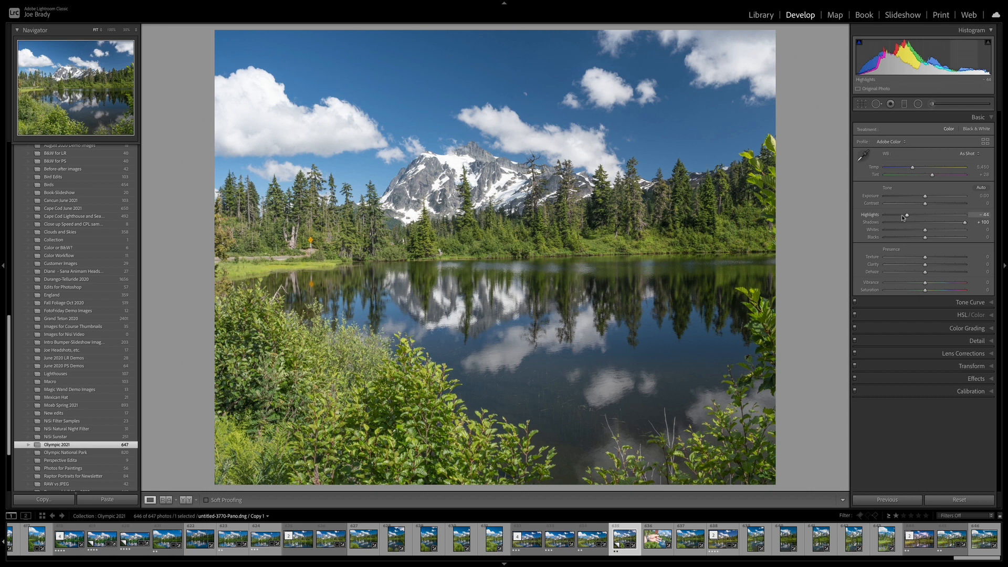
{"action": "left_click", "coordinate": [893, 216]}
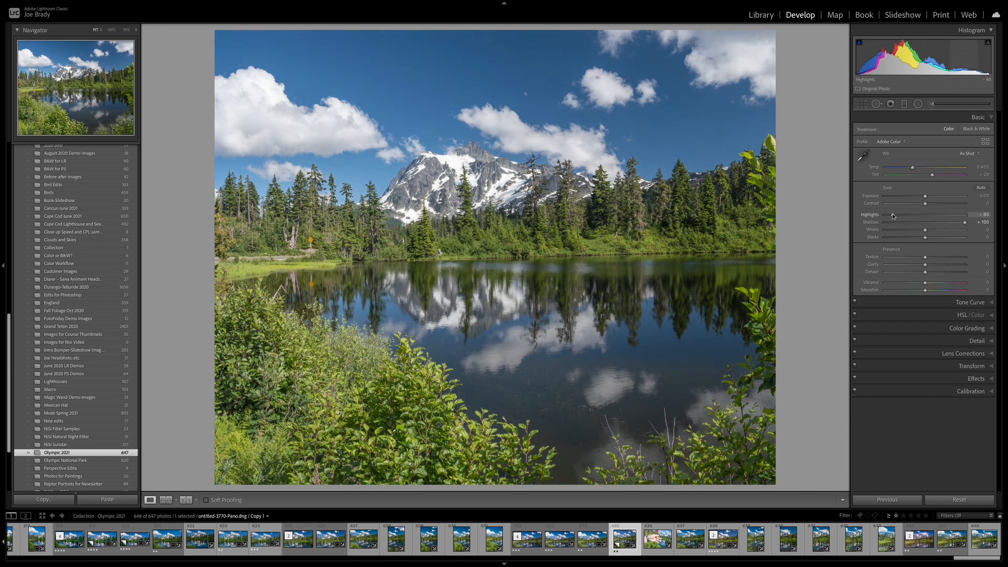
Set the presence sliders to Texture +30, Clarity +17 and Dehaze +8
{"action": "left_click", "coordinate": [939, 257]}
{"action": "left_click", "coordinate": [932, 265]}
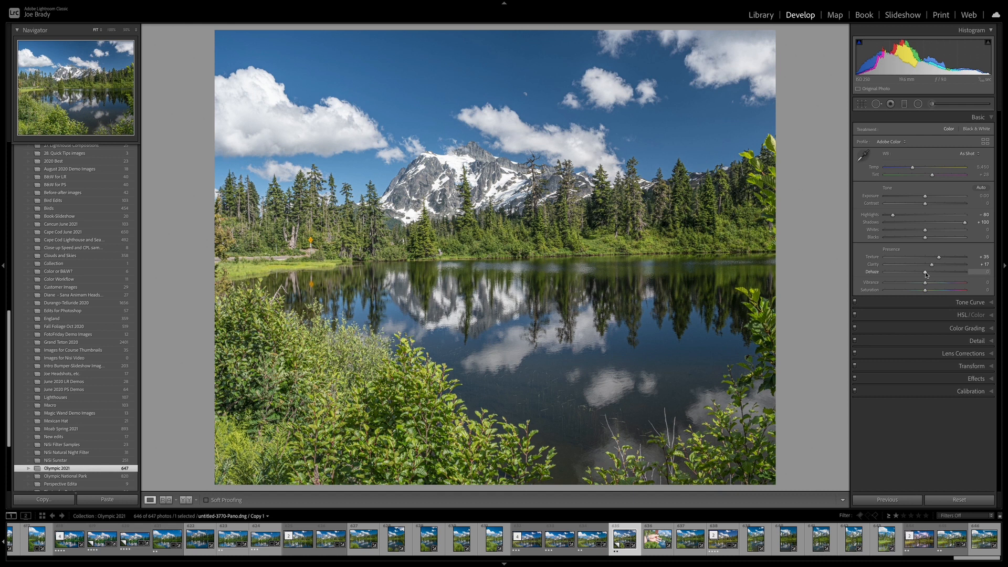
{"action": "left_click", "coordinate": [928, 273]}
{"action": "left_click_drag", "start_coordinate": [928, 273], "coordinate": [929, 273]}
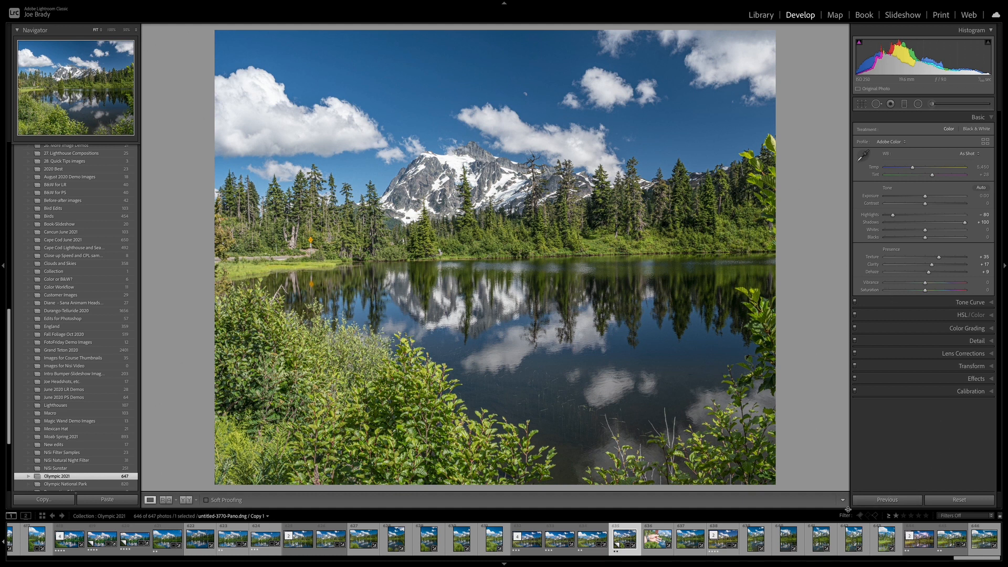
Create a virtual copy of the photo and return to the first copy
{"action": "key", "text": "ctrl+apostrophe"}
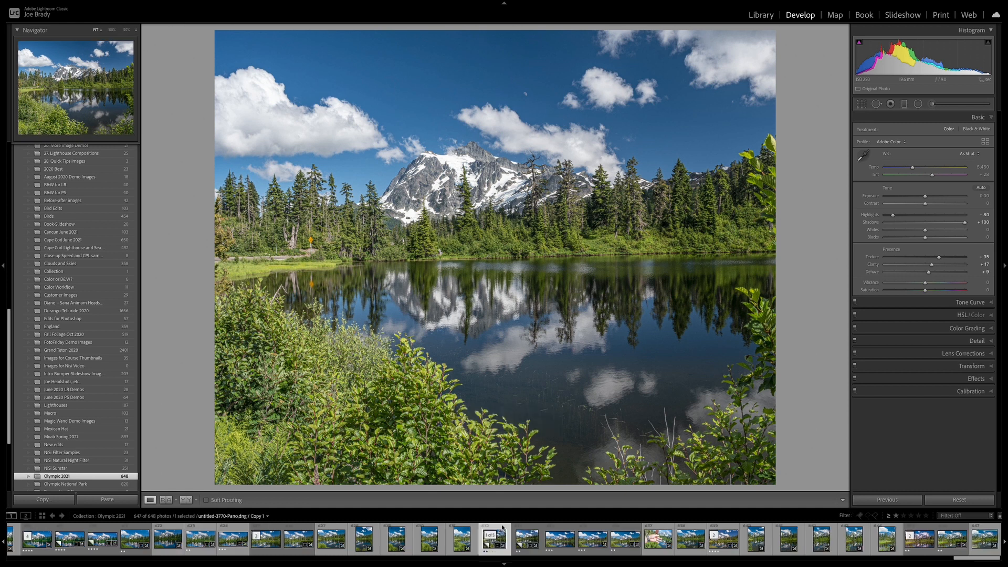
{"action": "left_click", "coordinate": [527, 528]}
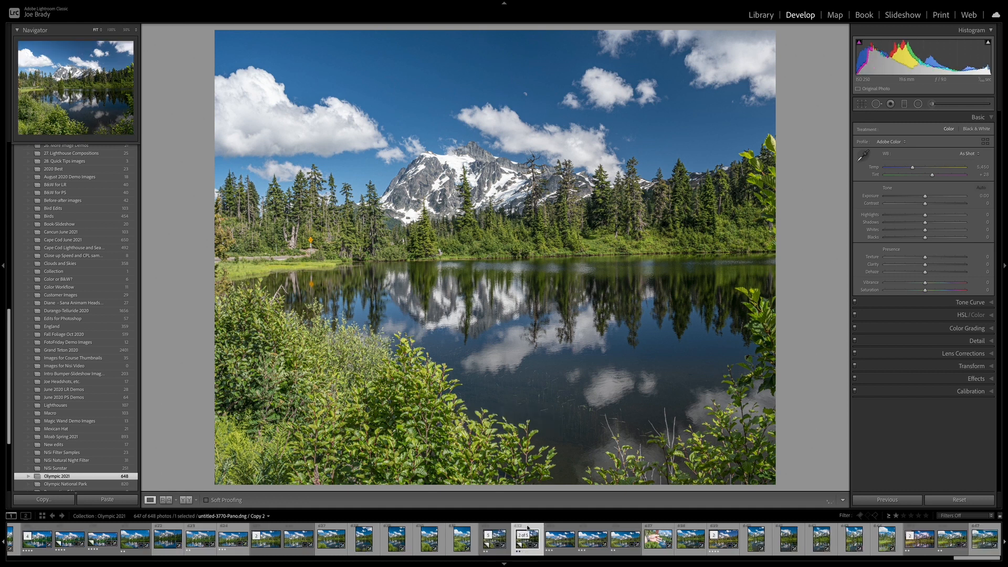
{"action": "left_click", "coordinate": [503, 530]}
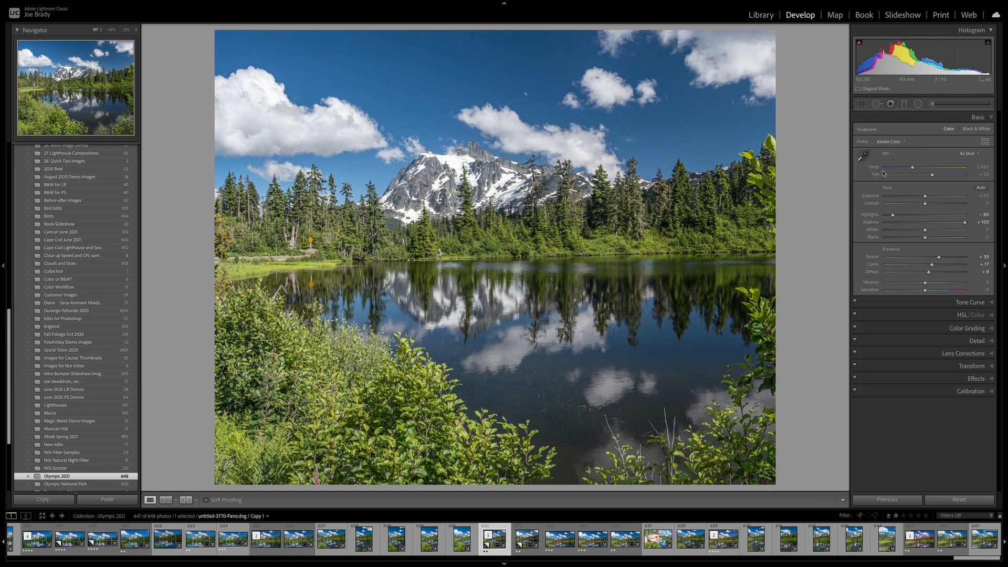
Try the Olympic 1 camera profile and revert to Adobe Color
{"action": "left_click", "coordinate": [889, 142]}
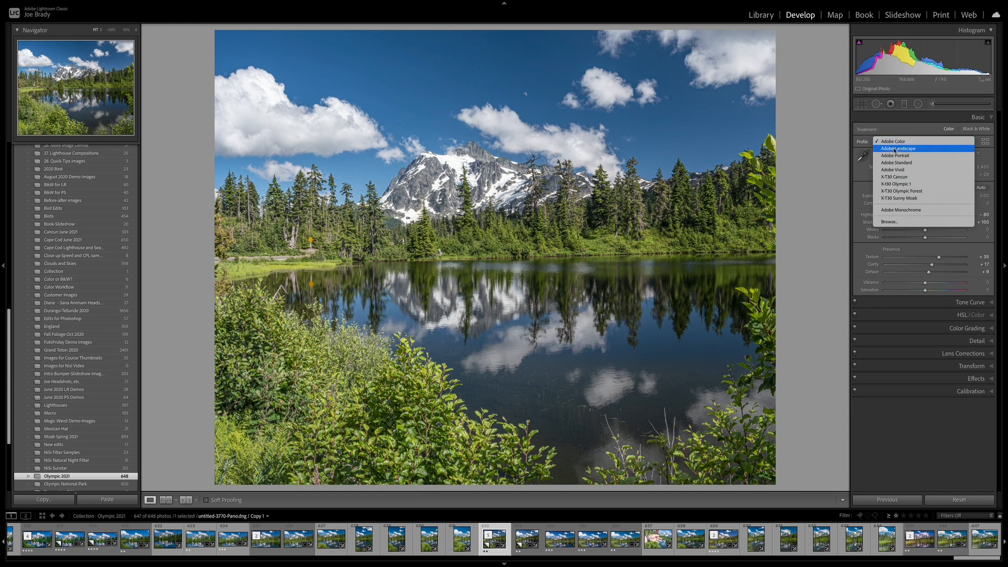
{"action": "left_click", "coordinate": [911, 185]}
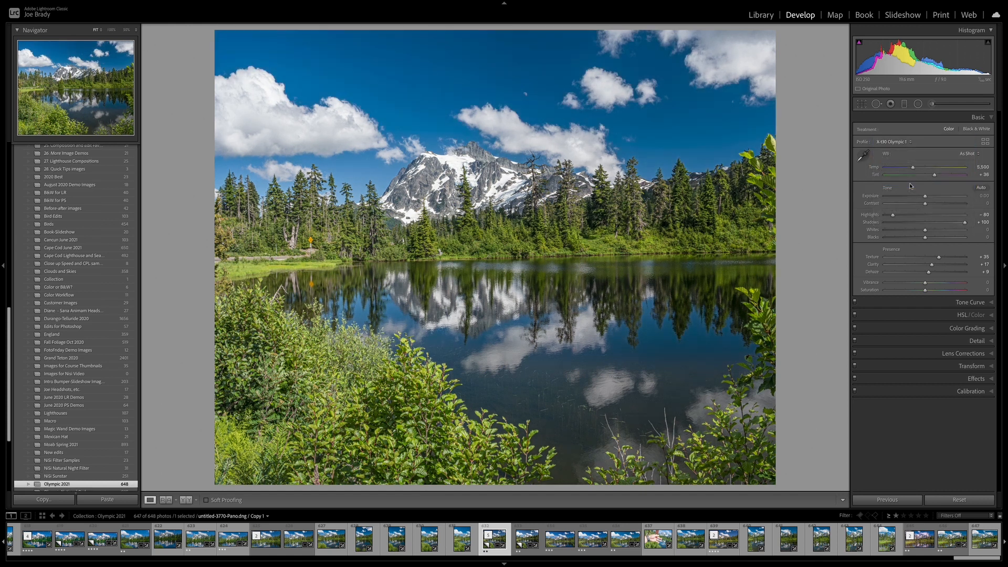
{"action": "left_click", "coordinate": [895, 143]}
{"action": "left_click", "coordinate": [888, 100]}
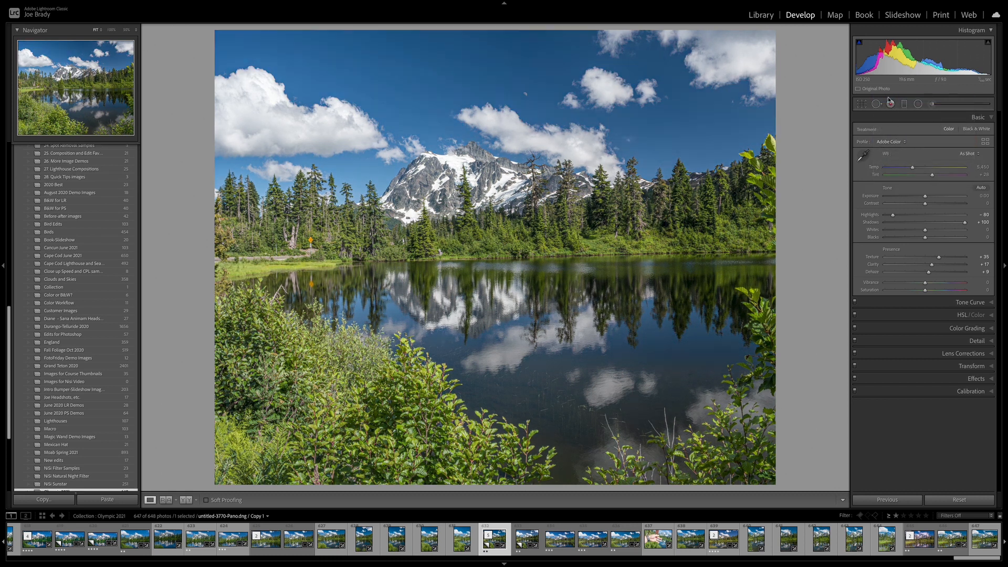
Apply the Olympic 1 profile to the photo
{"action": "left_click", "coordinate": [896, 142]}
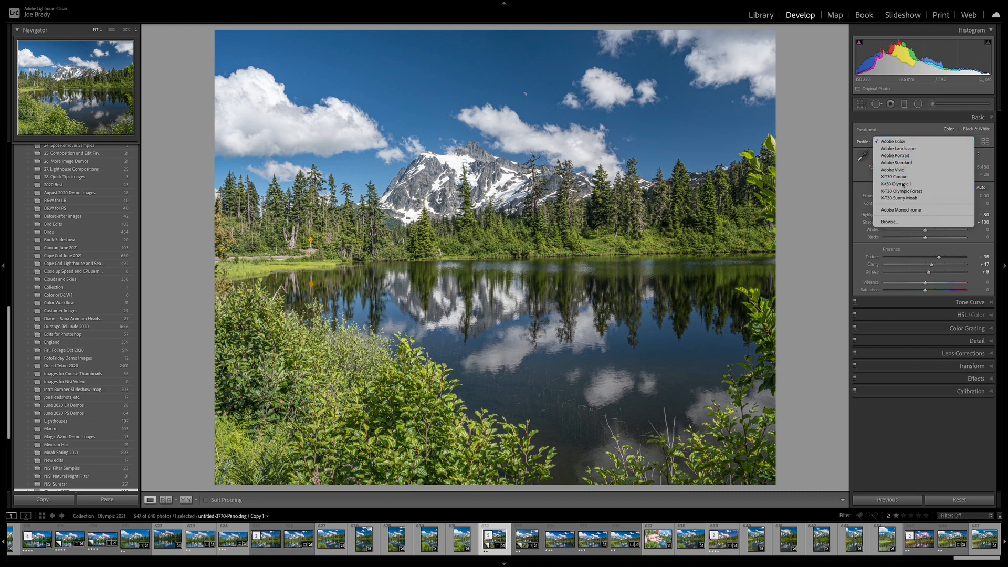
{"action": "left_click", "coordinate": [901, 184]}
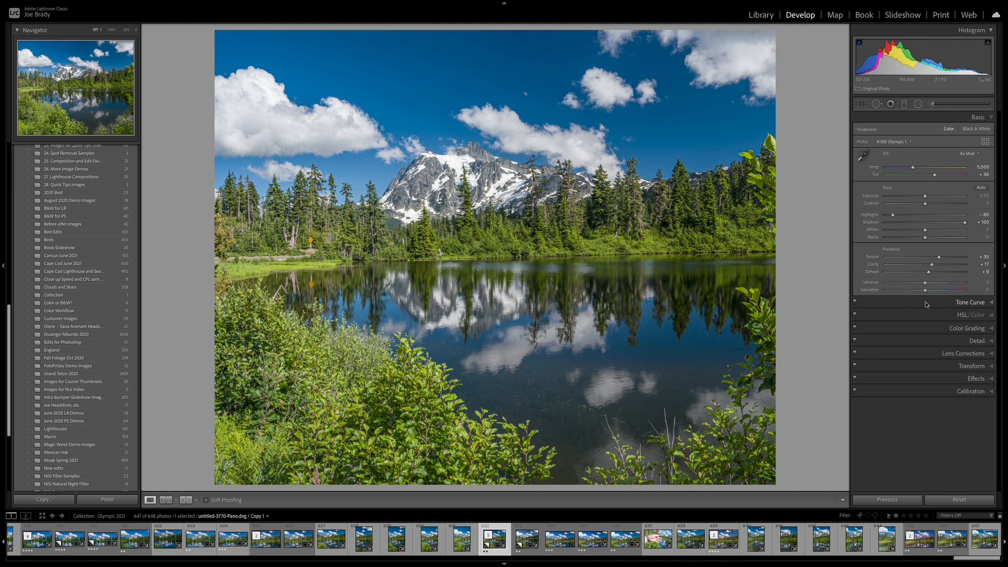
Shift the blue hue to +11 by targeting the sky with the HSL hue adjustment tool
{"action": "left_click", "coordinate": [964, 316]}
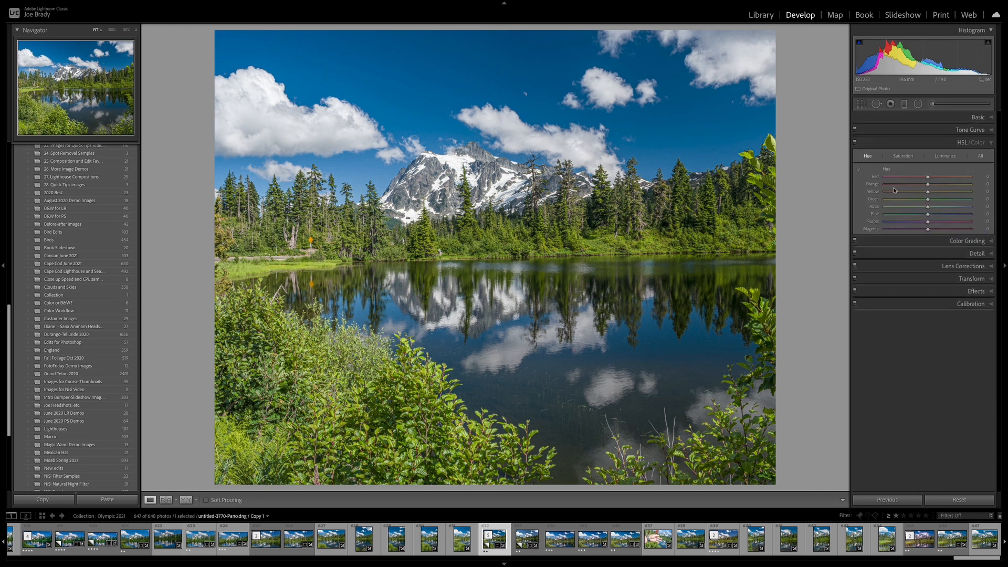
{"action": "left_click", "coordinate": [859, 171]}
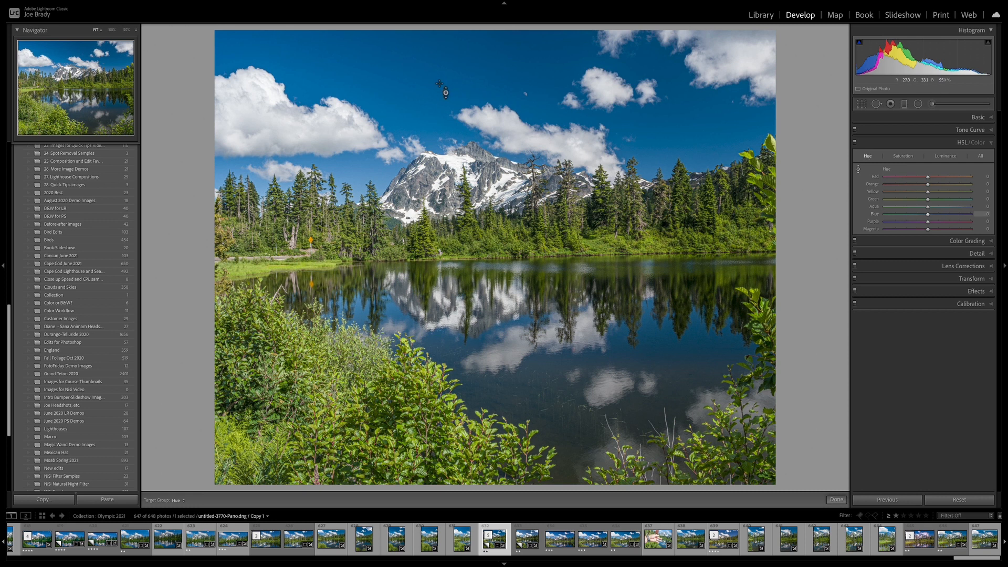
{"action": "left_click_drag", "start_coordinate": [447, 79], "coordinate": [446, 72]}
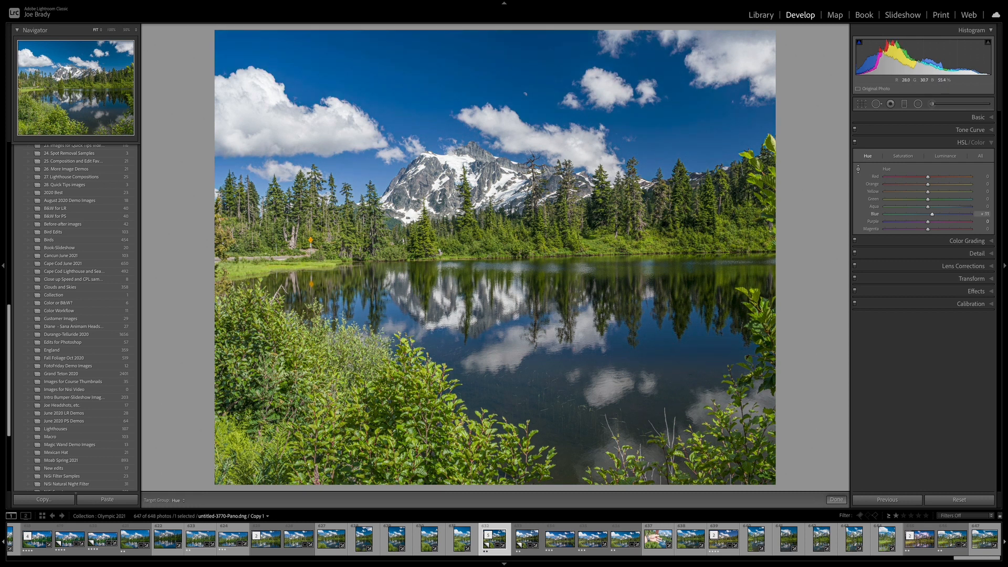
{"action": "left_click_drag", "start_coordinate": [439, 84], "coordinate": [440, 83]}
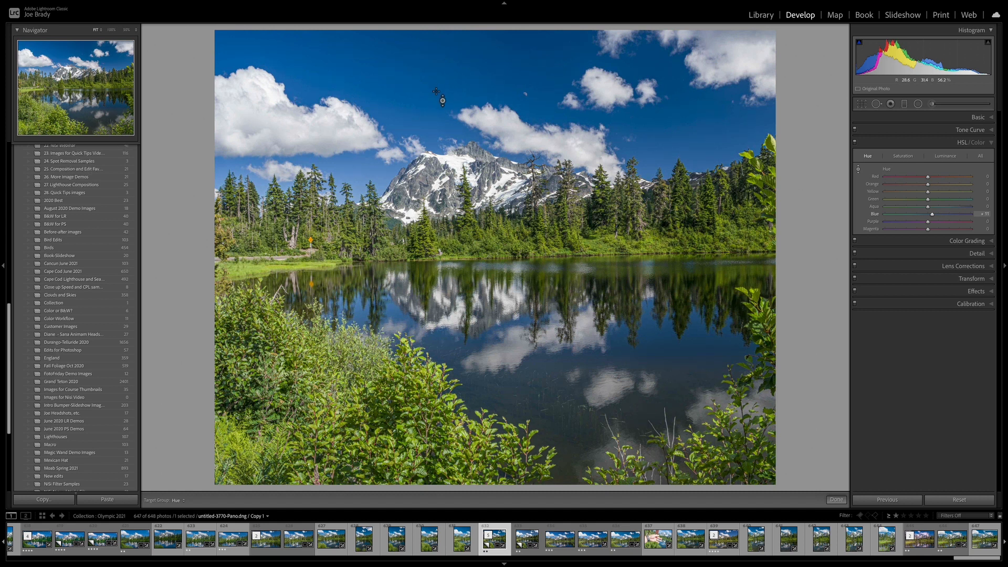
{"action": "left_click", "coordinate": [836, 500]}
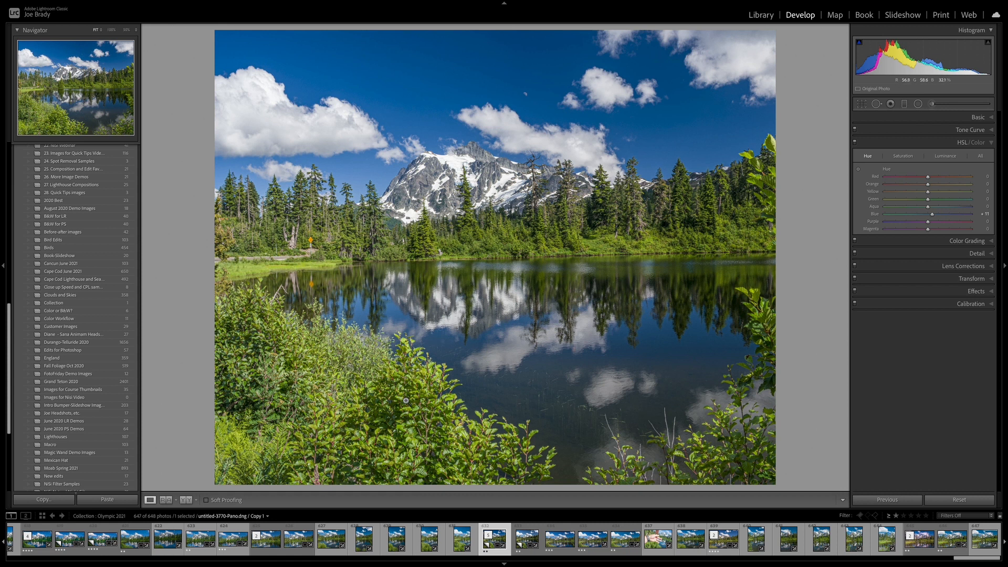
Crop the photo to a wide panoramic strip by moving the bottom and top edges inward
{"action": "left_click", "coordinate": [862, 104]}
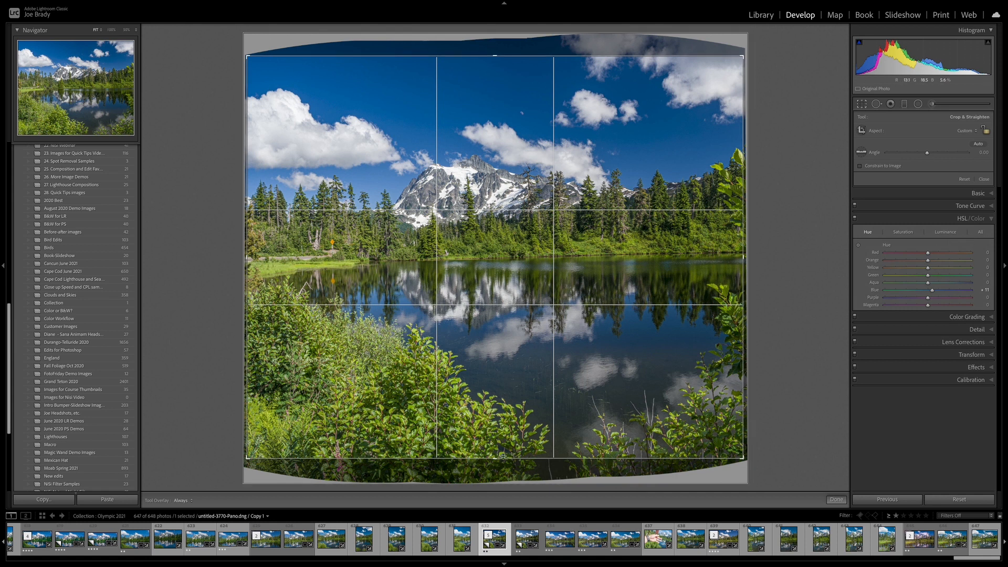
{"action": "left_click_drag", "start_coordinate": [497, 459], "coordinate": [475, 393]}
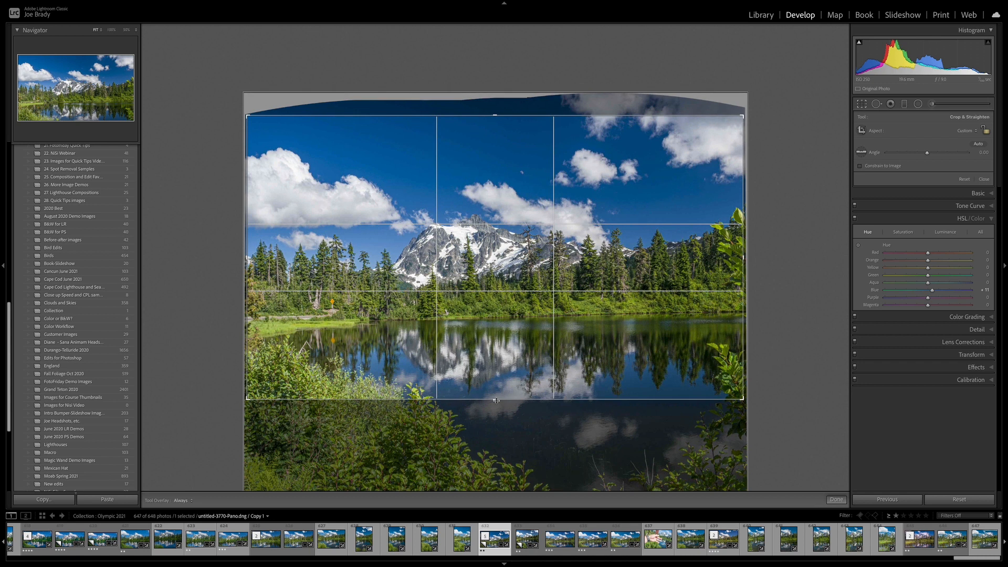
{"action": "left_click_drag", "start_coordinate": [495, 115], "coordinate": [497, 130]}
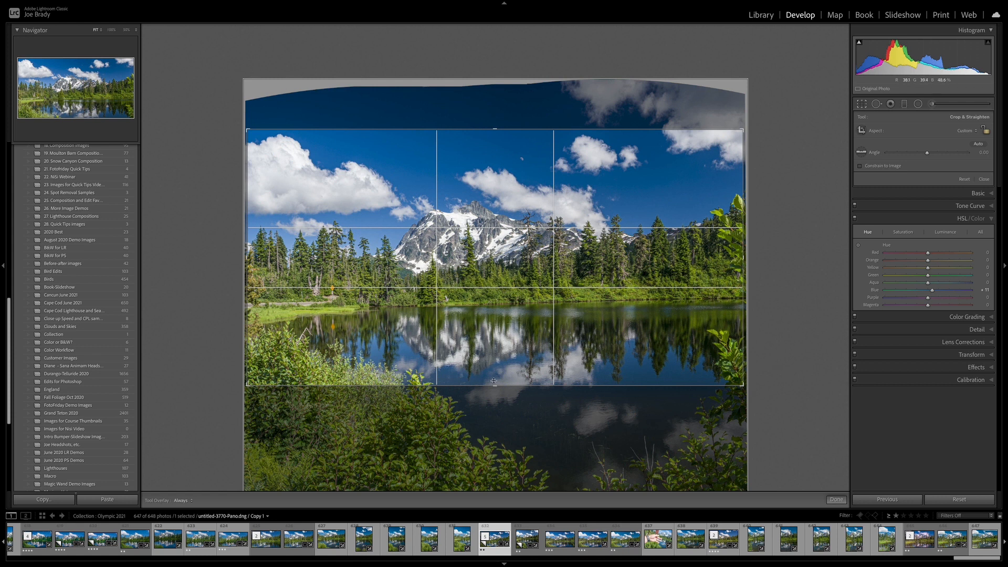
{"action": "left_click_drag", "start_coordinate": [495, 386], "coordinate": [495, 389]}
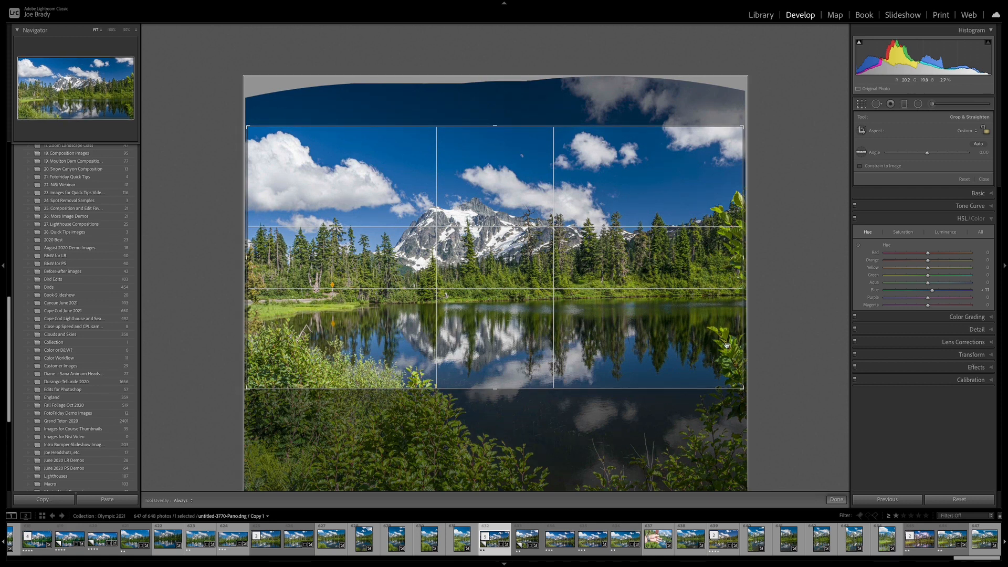
{"action": "key", "text": "Return"}
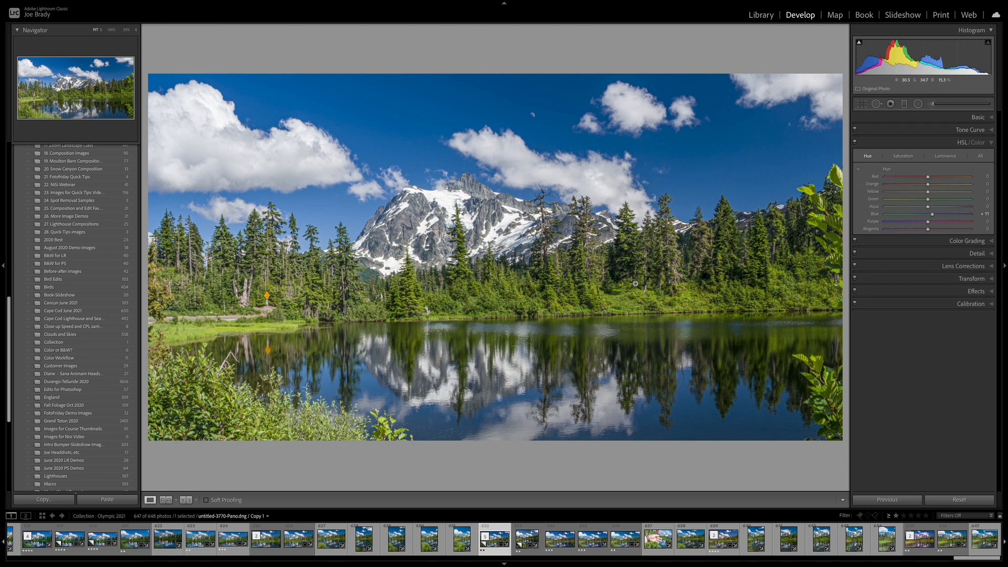
Brush a mask over the forest and hills band, then set its exposure to 0.28 and clarity to 25
{"action": "left_click", "coordinate": [934, 106]}
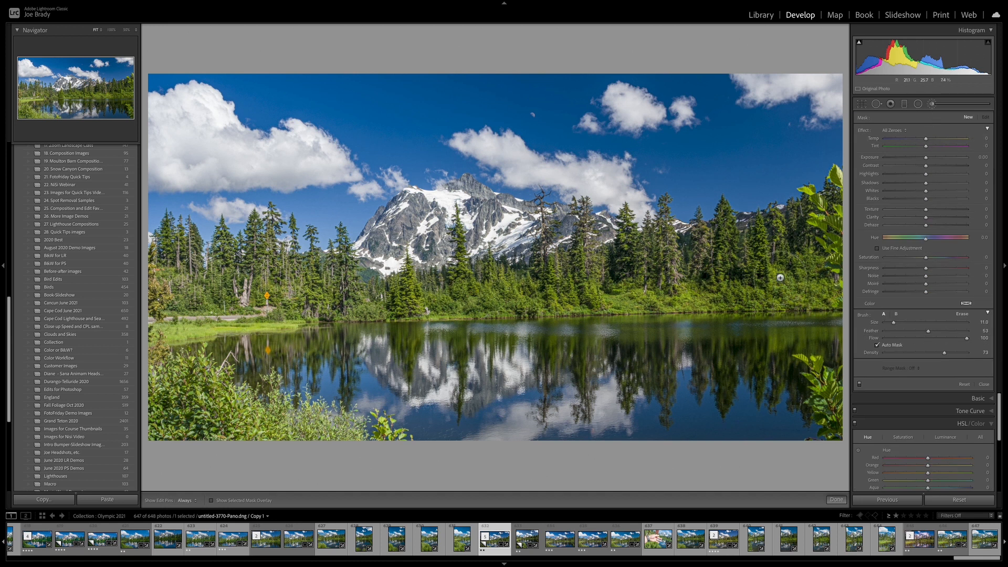
{"action": "scroll", "coordinate": [778, 273], "scroll_direction": "up", "scroll_amount": 3}
{"action": "key", "text": "o"}
{"action": "key", "text": "h"}
{"action": "mouse_move", "coordinate": [649, 271]}
{"action": "left_mouse_down"}
{"action": "mouse_move", "coordinate": [168, 275]}
{"action": "mouse_move", "coordinate": [284, 310]}
{"action": "left_mouse_up"}
{"action": "mouse_move", "coordinate": [676, 269]}
{"action": "left_mouse_down"}
{"action": "mouse_move", "coordinate": [800, 268]}
{"action": "mouse_move", "coordinate": [649, 283]}
{"action": "left_mouse_up"}
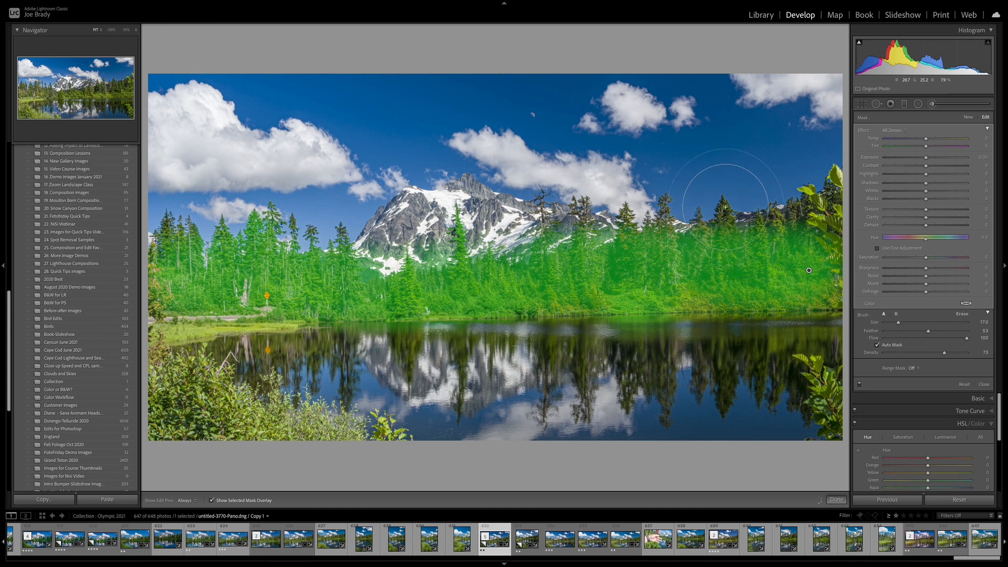
{"action": "mouse_move", "coordinate": [725, 206]}
{"action": "left_mouse_down"}
{"action": "mouse_move", "coordinate": [769, 222]}
{"action": "mouse_move", "coordinate": [667, 208]}
{"action": "left_mouse_up"}
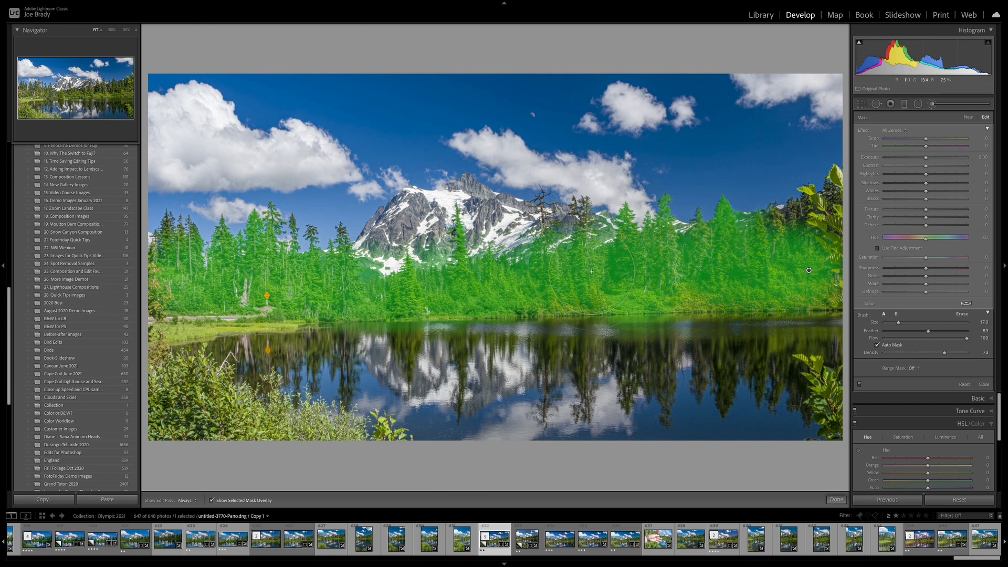
{"action": "key", "text": "o"}
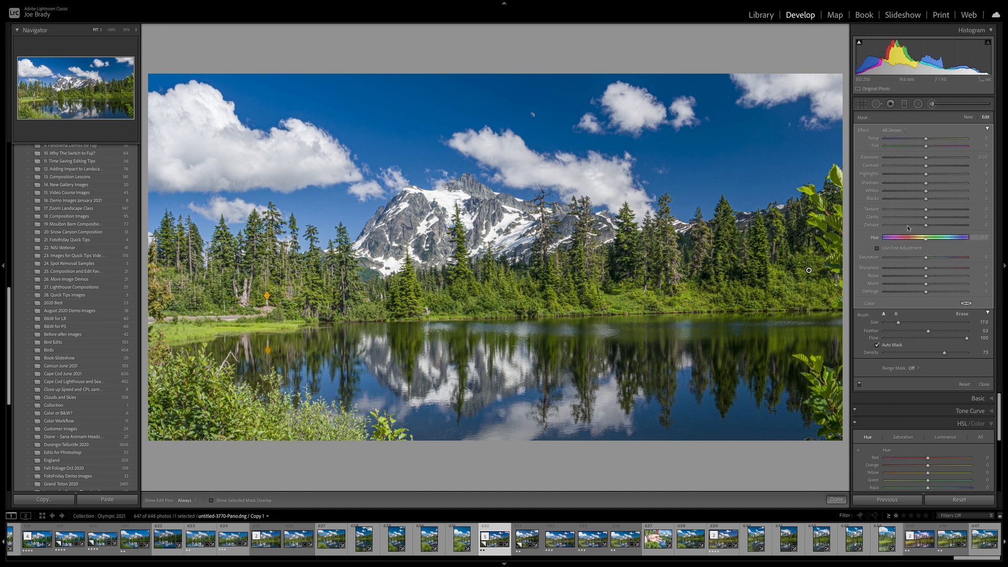
{"action": "left_click_drag", "start_coordinate": [926, 158], "coordinate": [929, 160]}
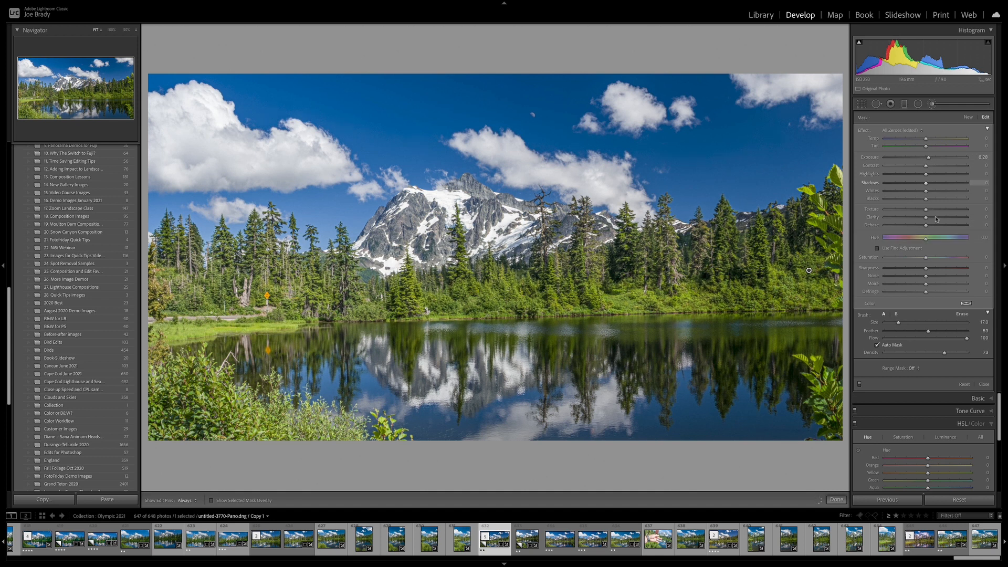
{"action": "scroll", "coordinate": [937, 218], "scroll_direction": "up", "scroll_amount": 5}
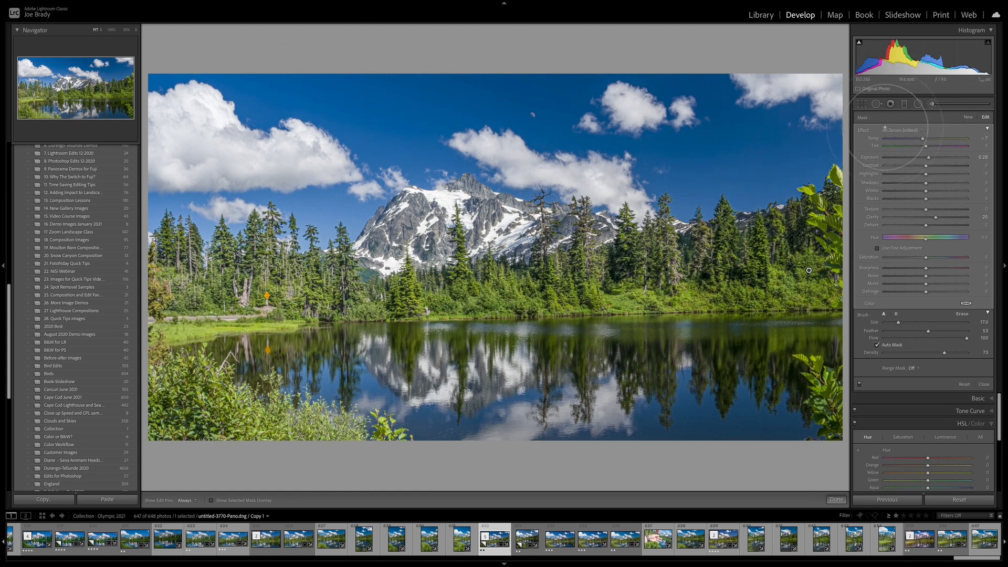
Reopen the crop and lower the bottom edge slightly to include more of the lake, then apply the crop
{"action": "left_click", "coordinate": [861, 105]}
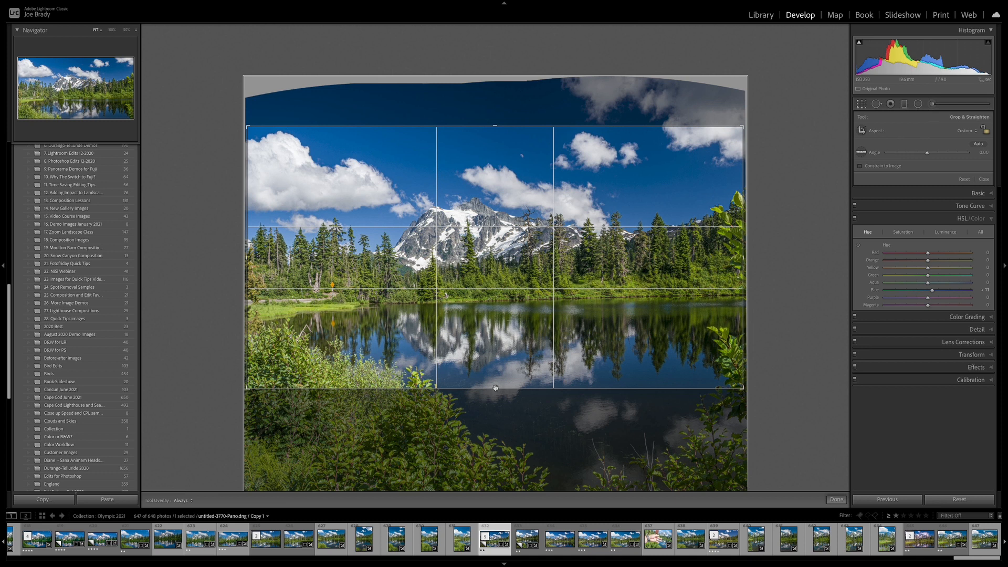
{"action": "left_click_drag", "start_coordinate": [496, 389], "coordinate": [495, 401]}
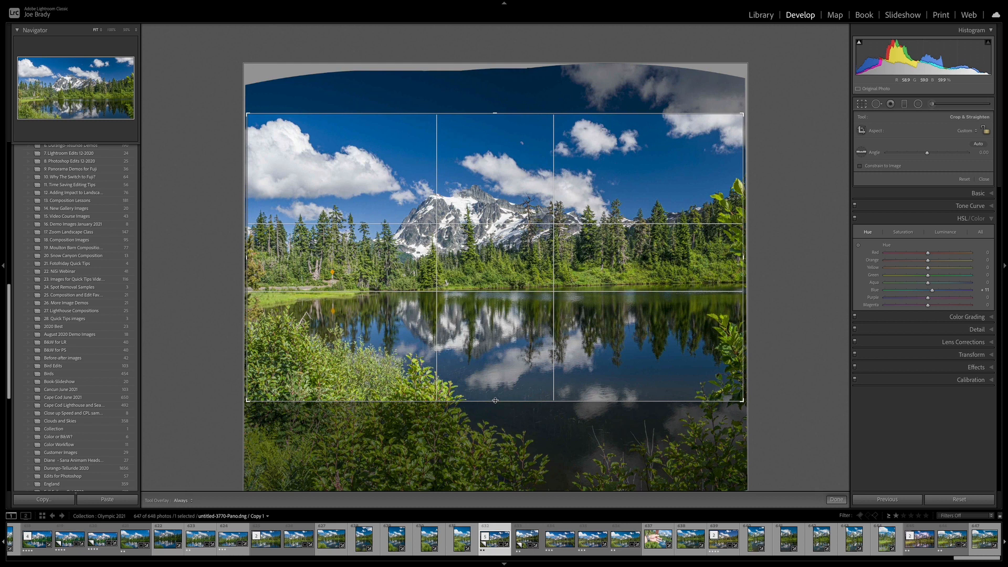
{"action": "left_click_drag", "start_coordinate": [495, 401], "coordinate": [494, 402]}
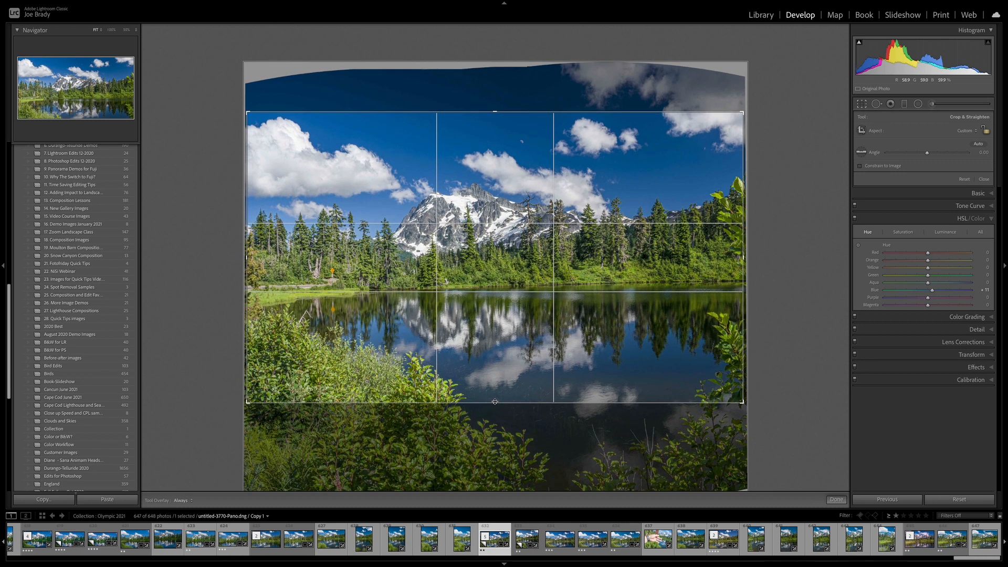
{"action": "key", "text": "Return"}
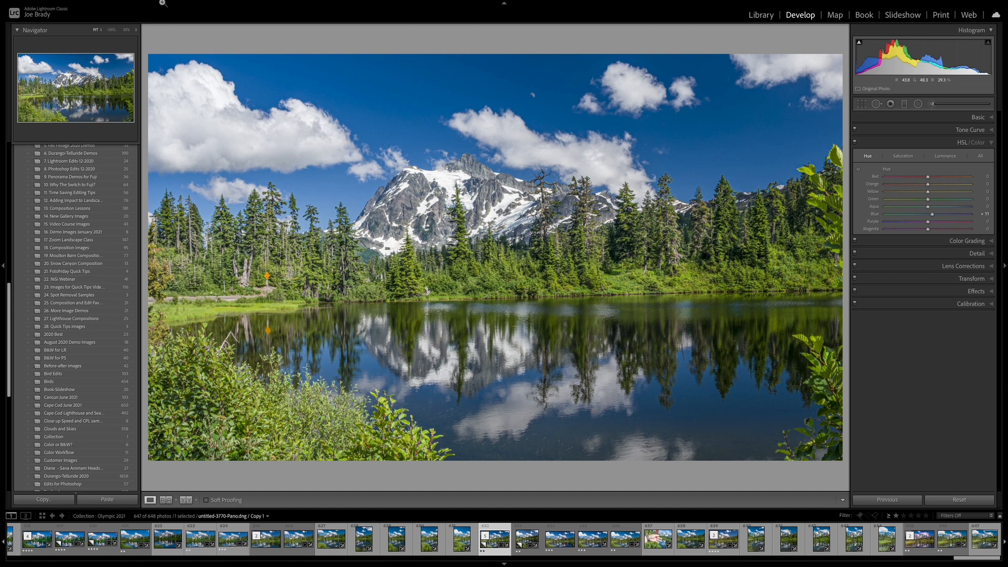
Send the photo to Adobe Photoshop 2021 for editing
{"action": "left_click", "coordinate": [146, 4]}
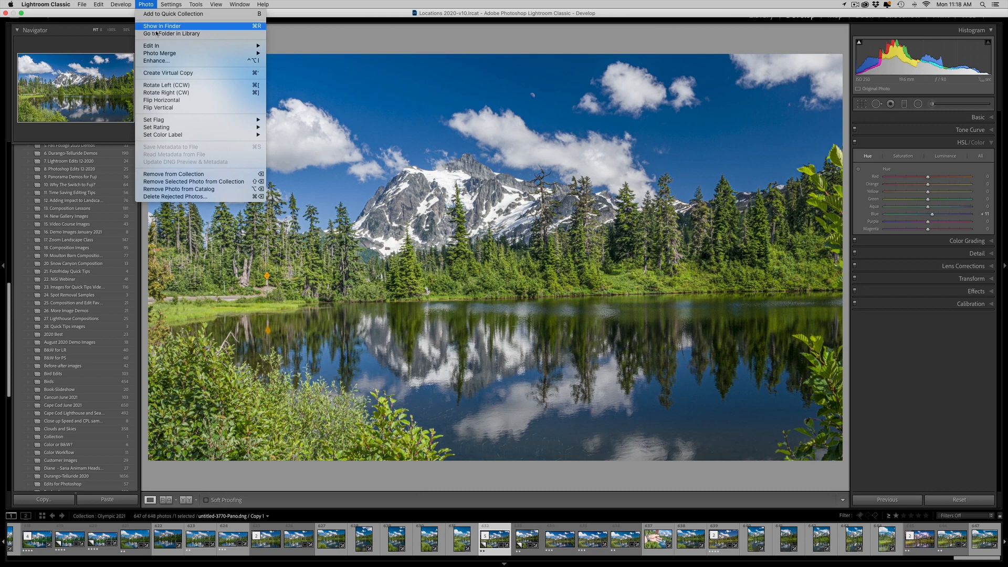
{"action": "mouse_move", "coordinate": [158, 46]}
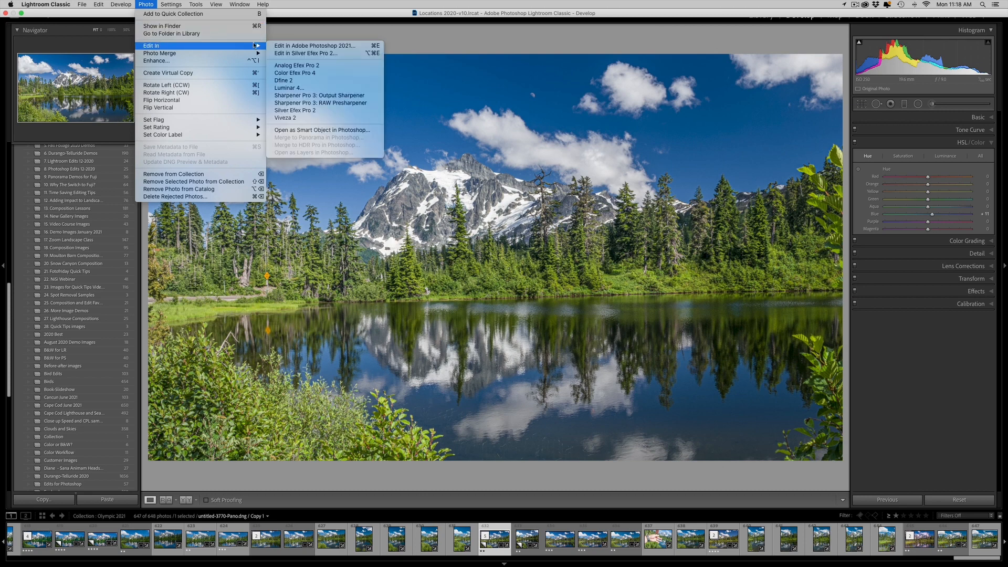
{"action": "left_click", "coordinate": [310, 46]}
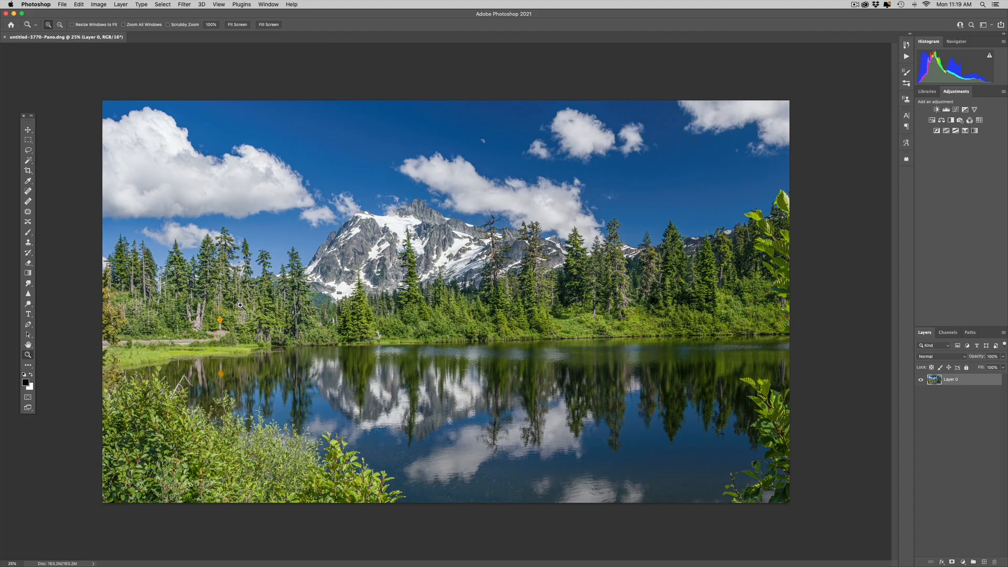
Zoom in on the Slide Area sign, lasso it and remove it with a Content-Aware fill, then deselect
{"action": "left_click_drag", "start_coordinate": [243, 304], "coordinate": [204, 392]}
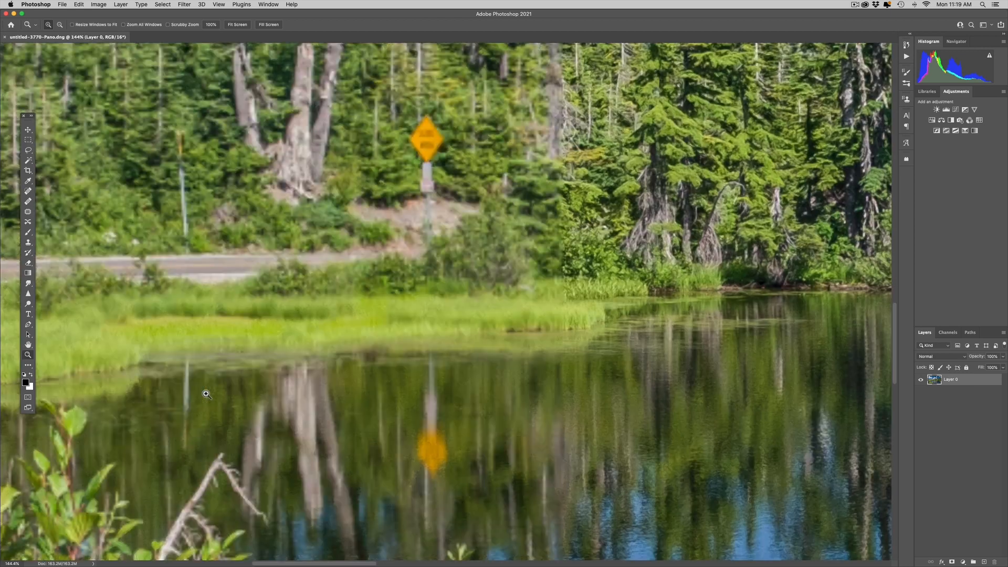
{"action": "left_click", "coordinate": [442, 181]}
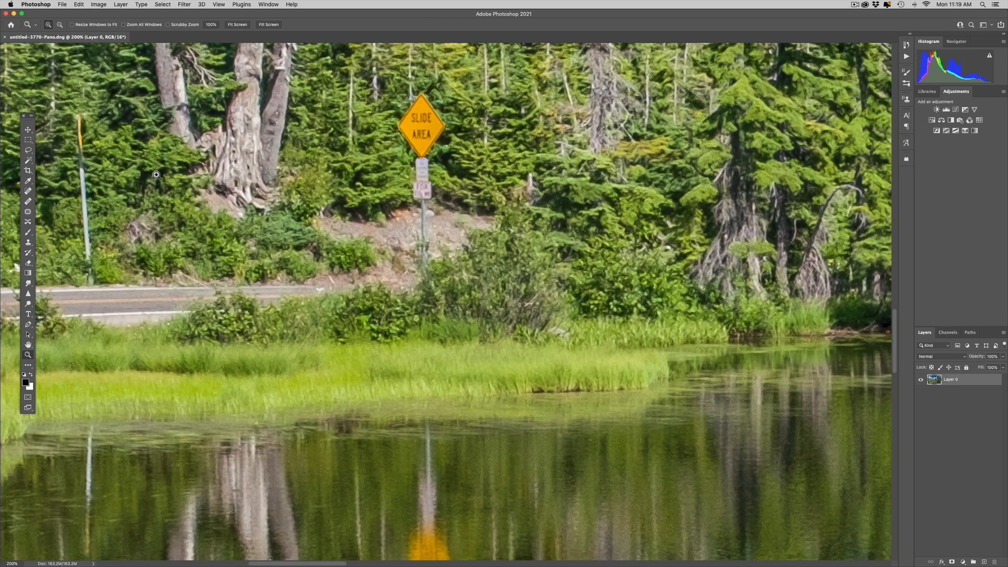
{"action": "left_click", "coordinate": [29, 151]}
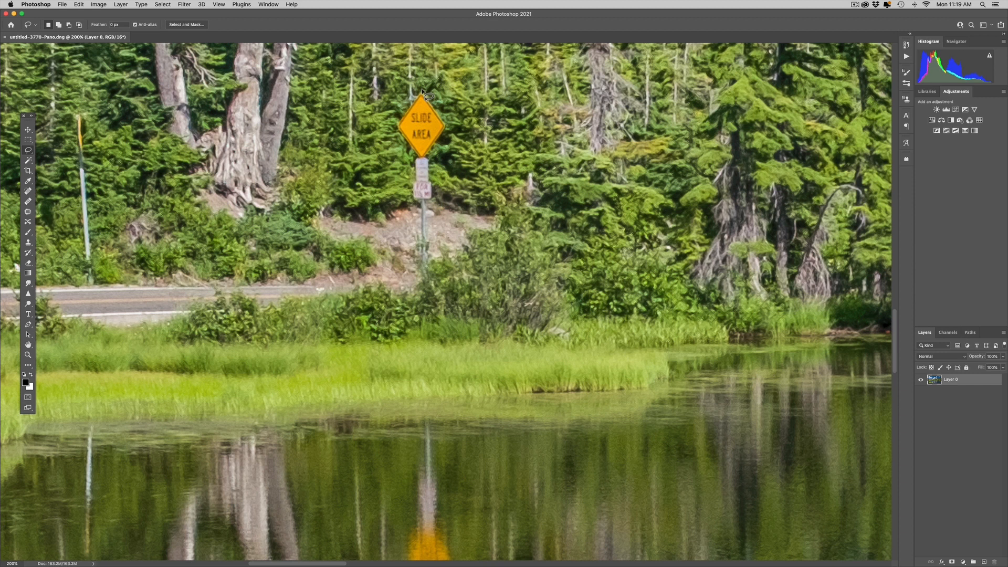
{"action": "mouse_move", "coordinate": [422, 90]}
{"action": "left_mouse_down"}
{"action": "mouse_move", "coordinate": [448, 127]}
{"action": "mouse_move", "coordinate": [430, 154]}
{"action": "mouse_move", "coordinate": [429, 277]}
{"action": "mouse_move", "coordinate": [414, 272]}
{"action": "mouse_move", "coordinate": [417, 159]}
{"action": "mouse_move", "coordinate": [396, 128]}
{"action": "left_mouse_up"}
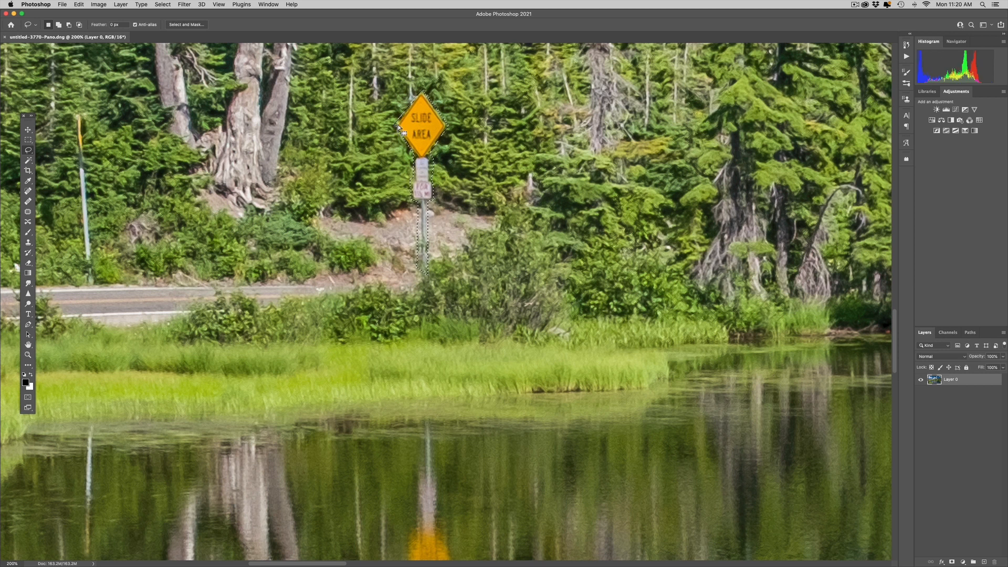
{"action": "key", "text": "shift"}
{"action": "key", "text": "shift+BackSpace"}
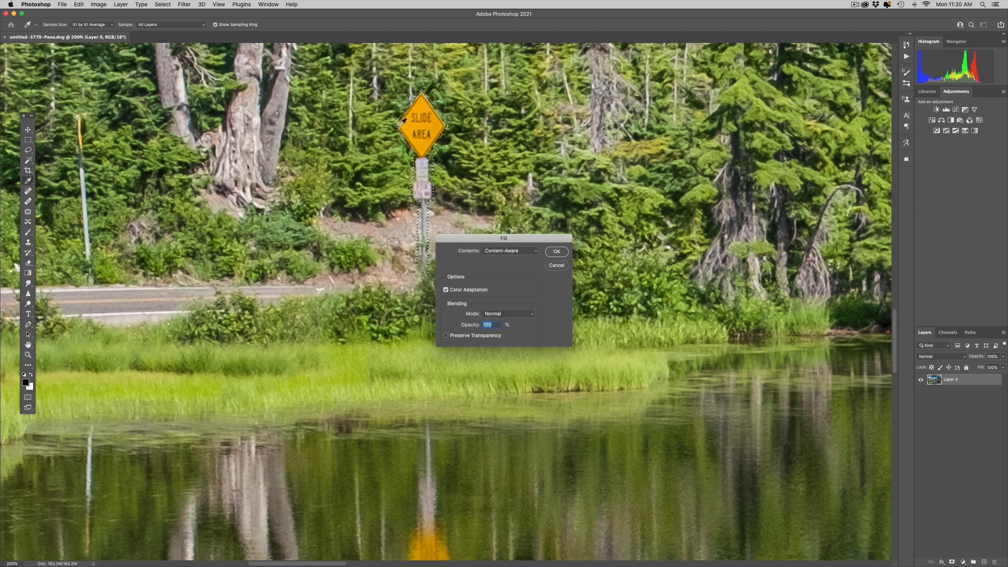
{"action": "left_click", "coordinate": [557, 252]}
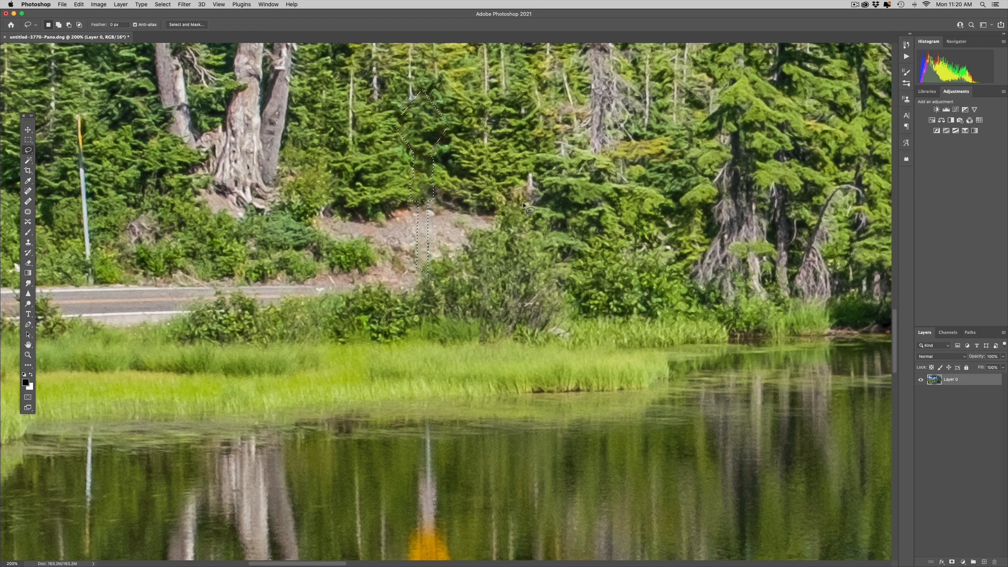
{"action": "key", "text": "super+d"}
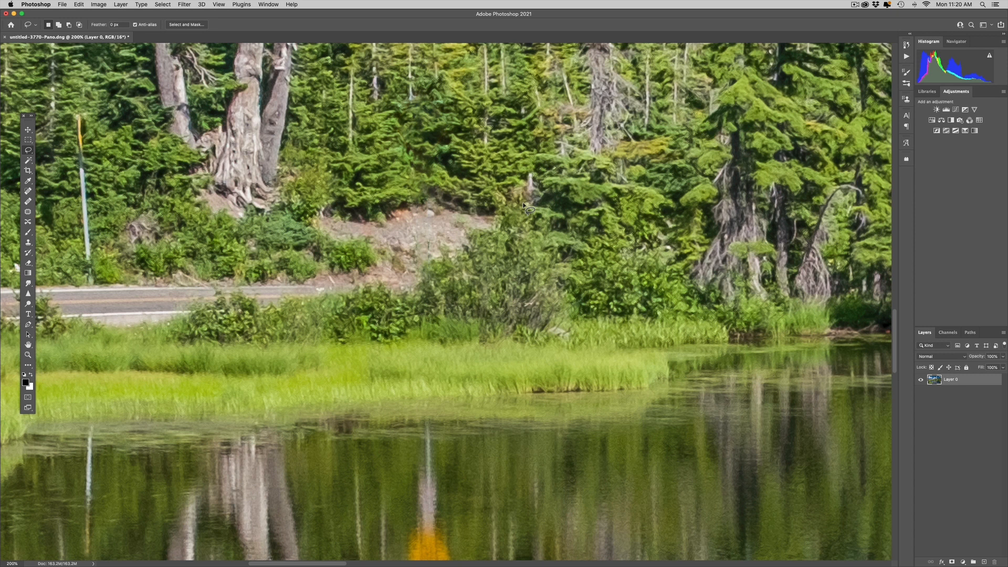
Clone stamp over the leftover traces around where the sign and its post stood
{"action": "key", "text": "s"}
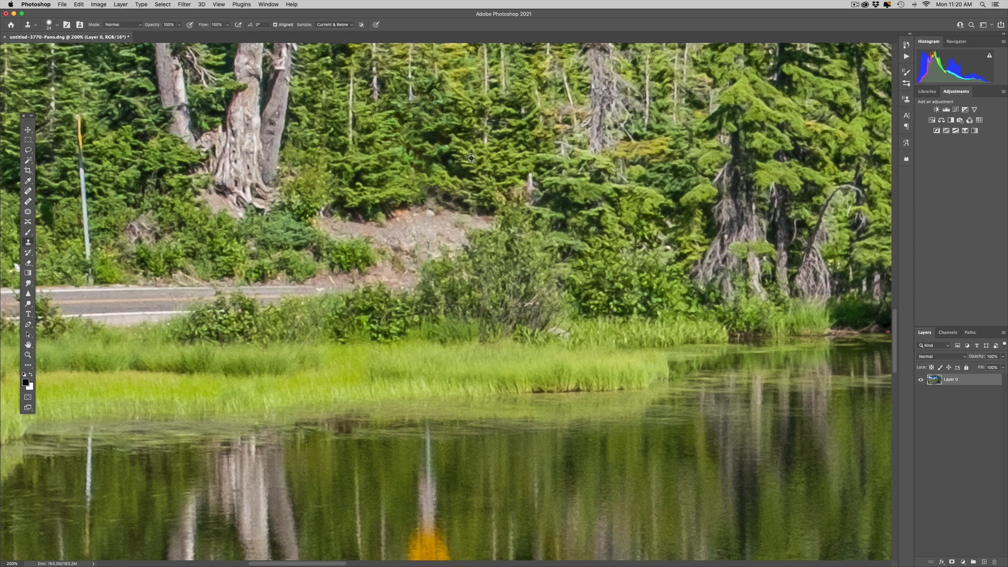
{"action": "left_click", "coordinate": [472, 158], "text": "alt"}
{"action": "left_click_drag", "start_coordinate": [439, 142], "coordinate": [418, 131]}
{"action": "left_click", "coordinate": [557, 230], "text": "alt"}
{"action": "left_click", "coordinate": [581, 229]}
{"action": "left_click_drag", "start_coordinate": [491, 298], "coordinate": [483, 305]}
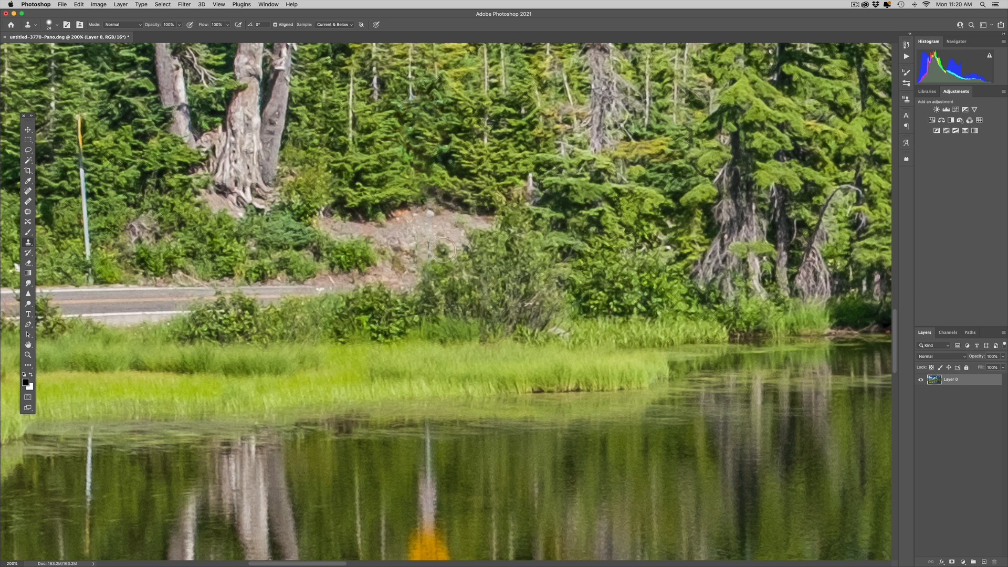
{"action": "left_click", "coordinate": [398, 235], "text": "alt"}
{"action": "left_click", "coordinate": [426, 249]}
{"action": "left_click_drag", "start_coordinate": [426, 249], "coordinate": [424, 255]}
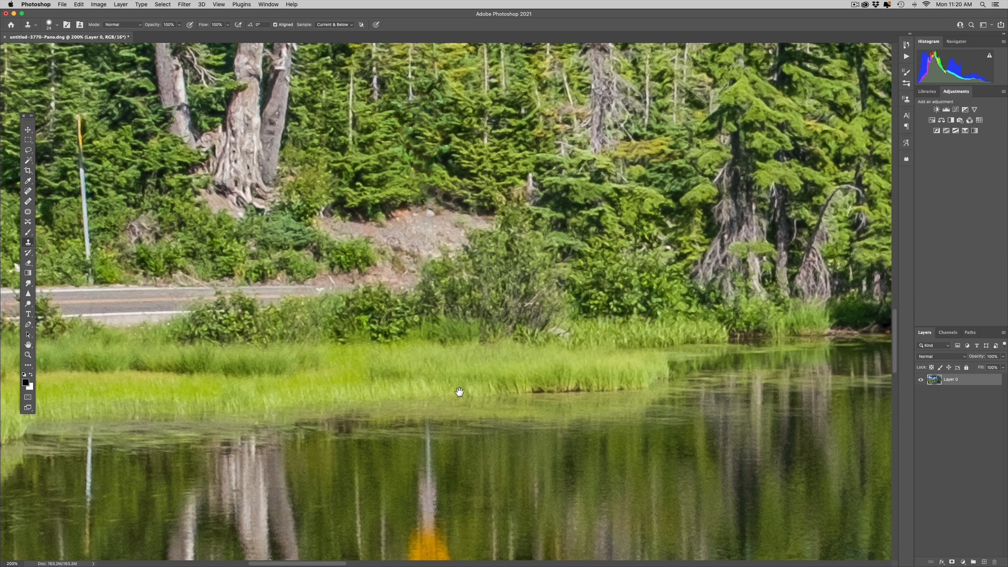
Lasso the sign's orange reflection in the lake and remove it with a Content-Aware fill, then deselect
{"action": "left_click_drag", "start_coordinate": [458, 389], "coordinate": [459, 181]}
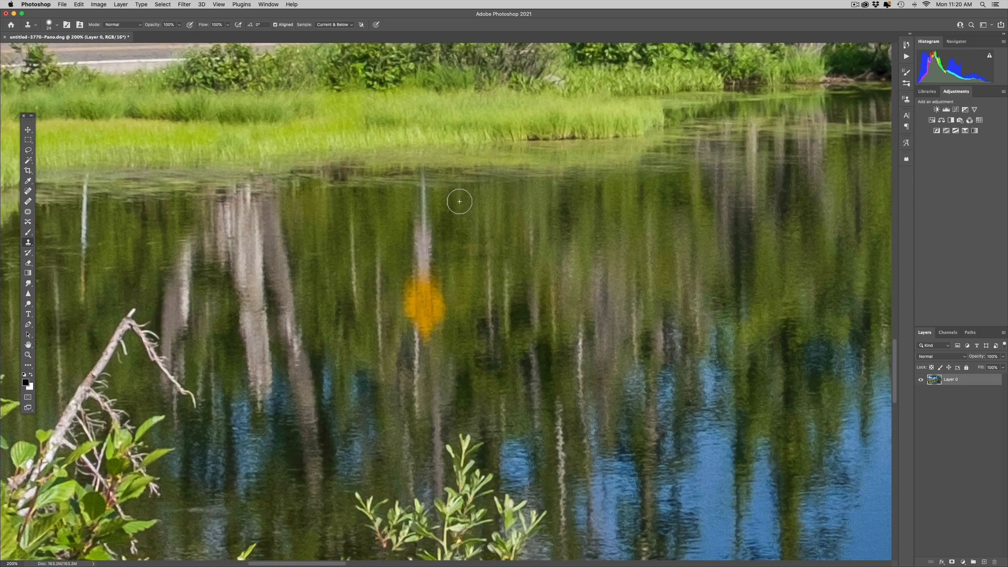
{"action": "key", "text": "l"}
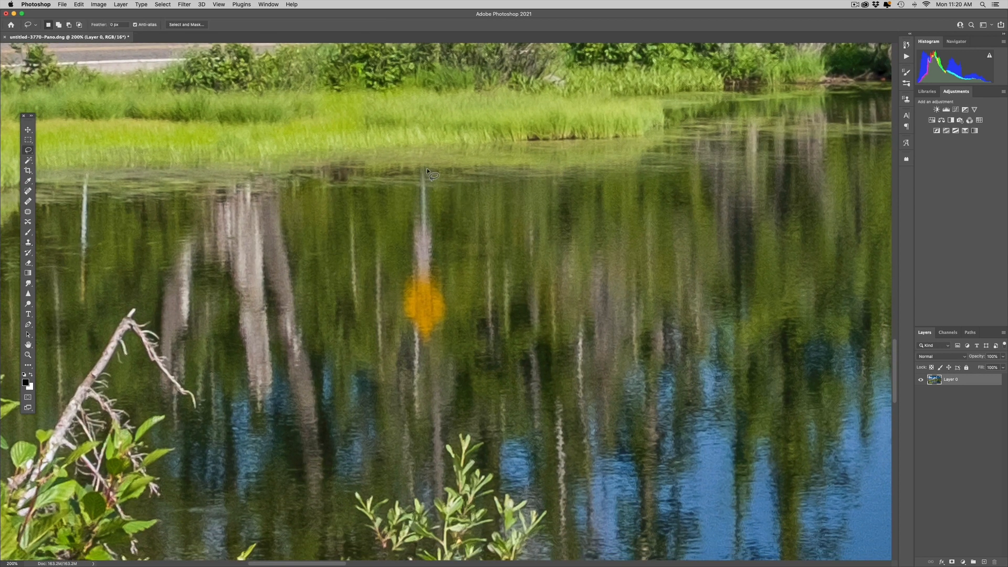
{"action": "mouse_move", "coordinate": [426, 169]}
{"action": "left_mouse_down"}
{"action": "mouse_move", "coordinate": [447, 321]}
{"action": "mouse_move", "coordinate": [431, 347]}
{"action": "mouse_move", "coordinate": [400, 318]}
{"action": "mouse_move", "coordinate": [395, 285]}
{"action": "mouse_move", "coordinate": [415, 168]}
{"action": "mouse_move", "coordinate": [427, 166]}
{"action": "left_mouse_up"}
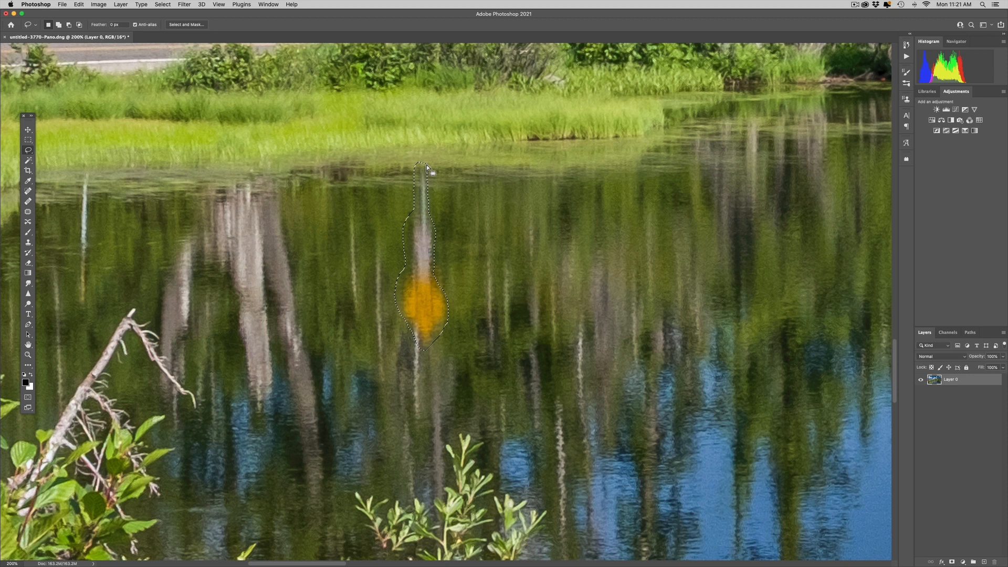
{"action": "key", "text": "shift+BackSpace"}
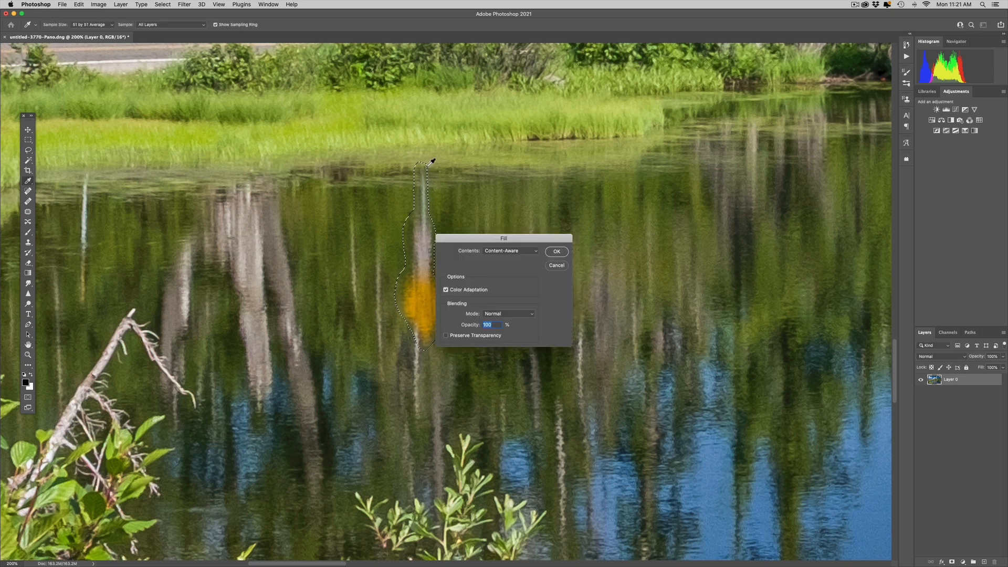
{"action": "key", "text": "Return"}
{"action": "key", "text": "super+d"}
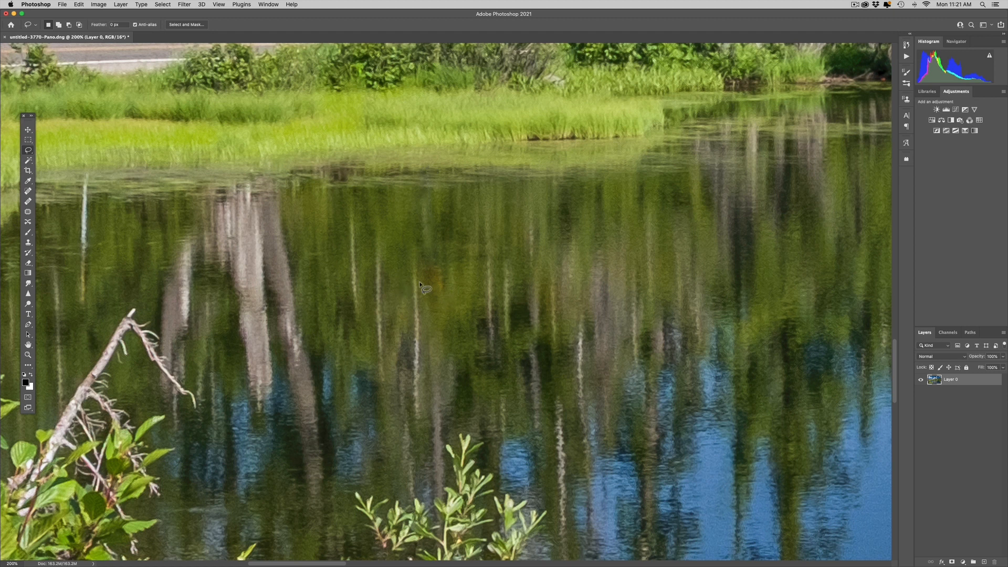
Clone stamp over the remaining orange tint in the reflection using the Color blend mode, then fit the image on screen
{"action": "key", "text": "s"}
{"action": "left_click", "coordinate": [480, 281], "text": "alt"}
{"action": "left_click", "coordinate": [442, 281]}
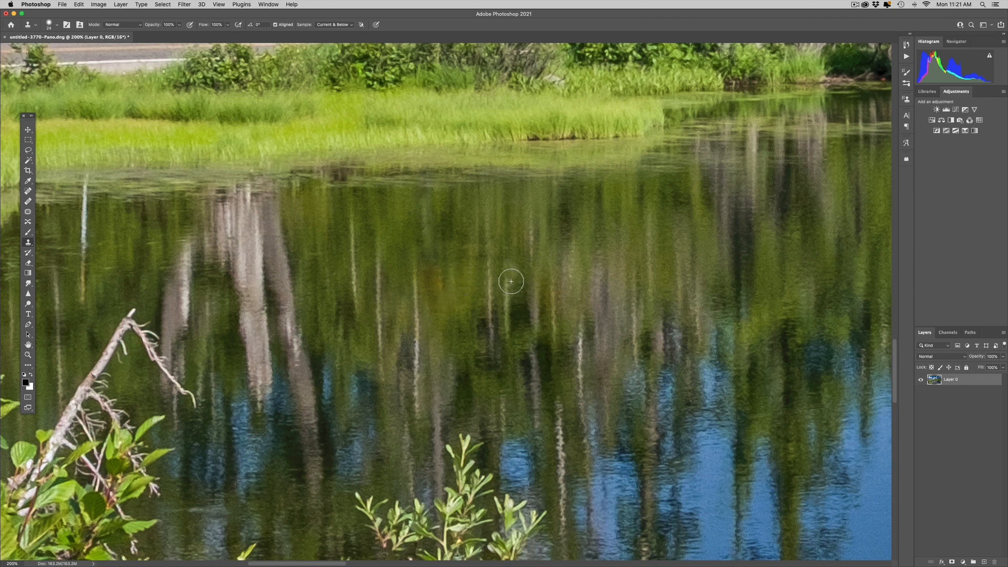
{"action": "left_click", "coordinate": [136, 26]}
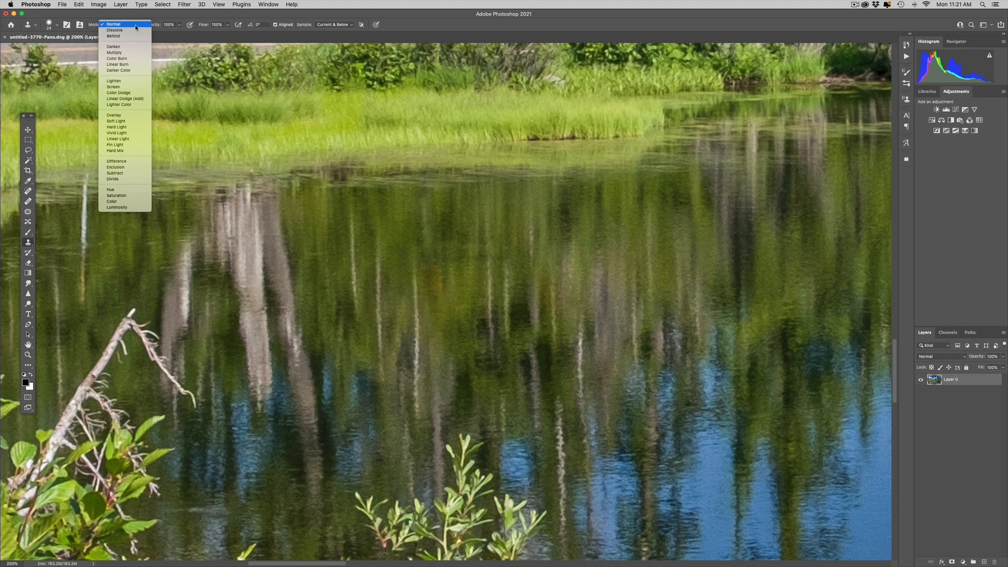
{"action": "left_click", "coordinate": [122, 202]}
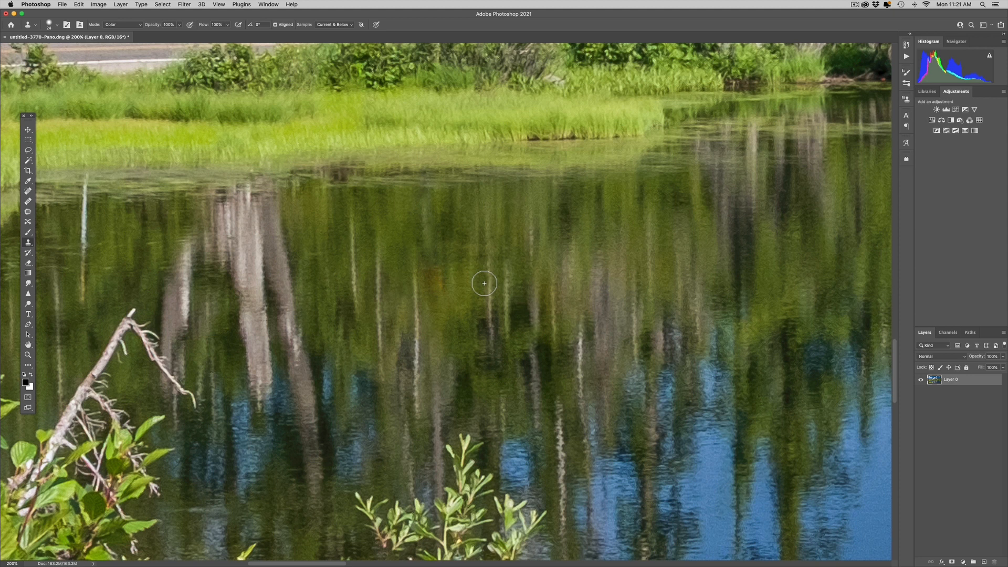
{"action": "left_click", "coordinate": [478, 275], "text": "alt"}
{"action": "mouse_move", "coordinate": [439, 291]}
{"action": "left_mouse_down"}
{"action": "mouse_move", "coordinate": [433, 267]}
{"action": "mouse_move", "coordinate": [431, 291]}
{"action": "mouse_move", "coordinate": [450, 278]}
{"action": "left_mouse_up"}
{"action": "key", "text": "super+0"}
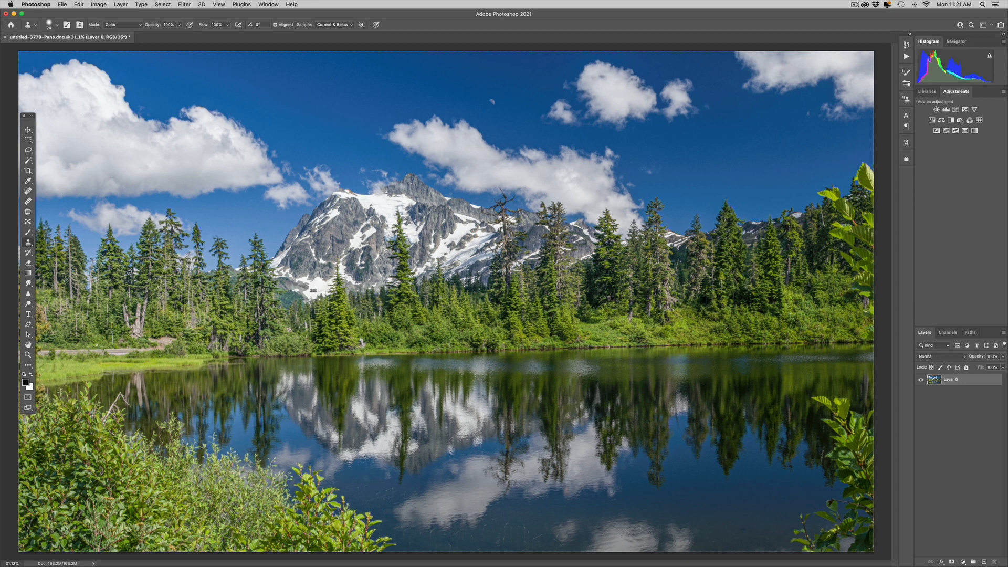
Select the sky and mountains down to the treeline with a rectangular marquee and copy it to a new layer
{"action": "key", "text": "z"}
{"action": "left_click", "coordinate": [394, 216], "text": "alt"}
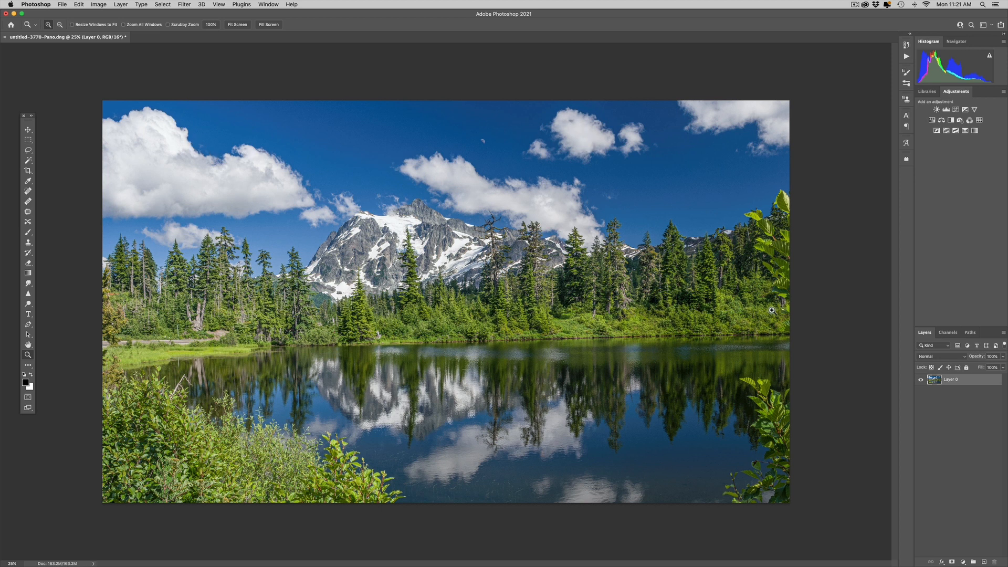
{"action": "key", "text": "m"}
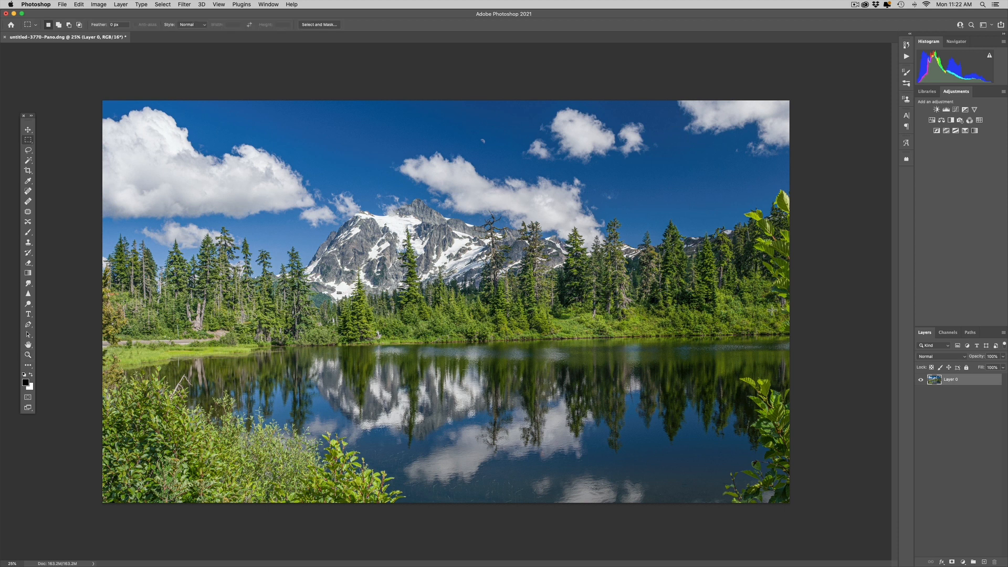
{"action": "left_click_drag", "start_coordinate": [87, 93], "coordinate": [818, 270]}
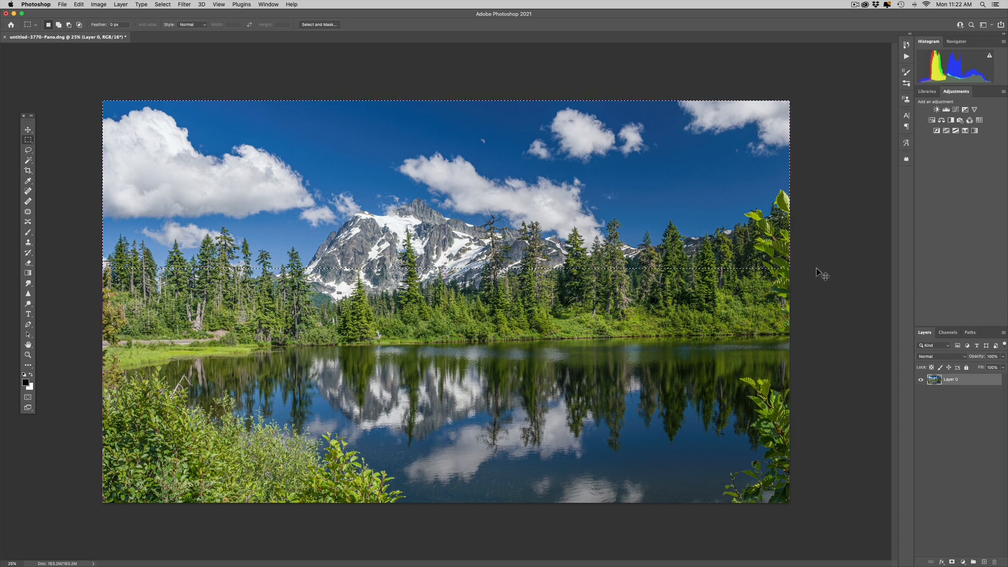
{"action": "key", "text": "super+j"}
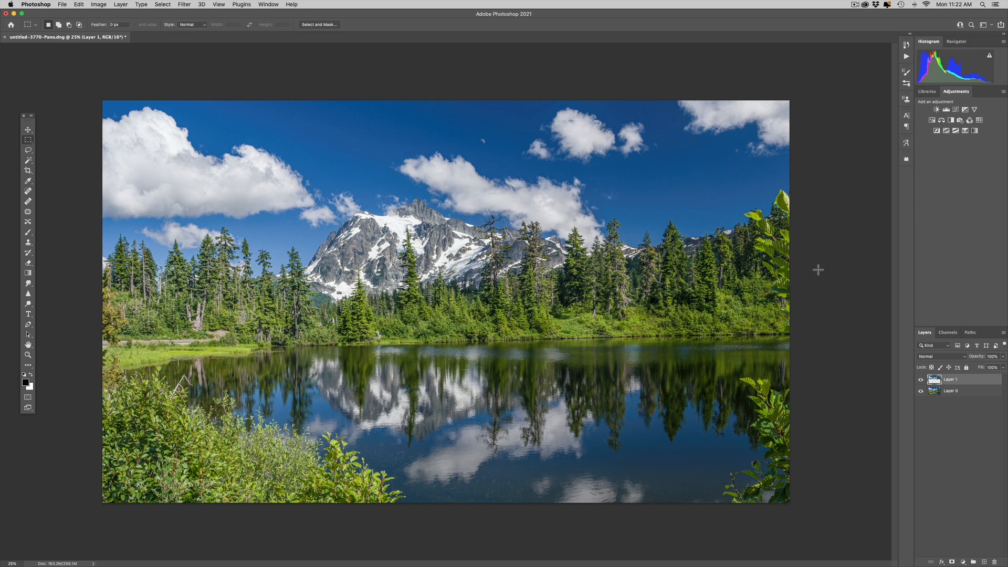
{"action": "left_click", "coordinate": [923, 393]}
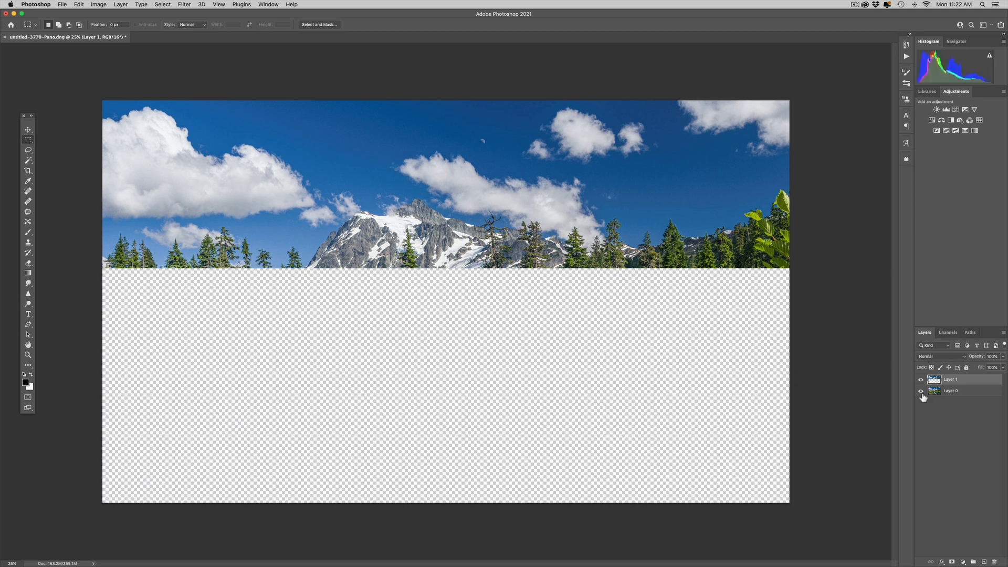
{"action": "left_click", "coordinate": [921, 391]}
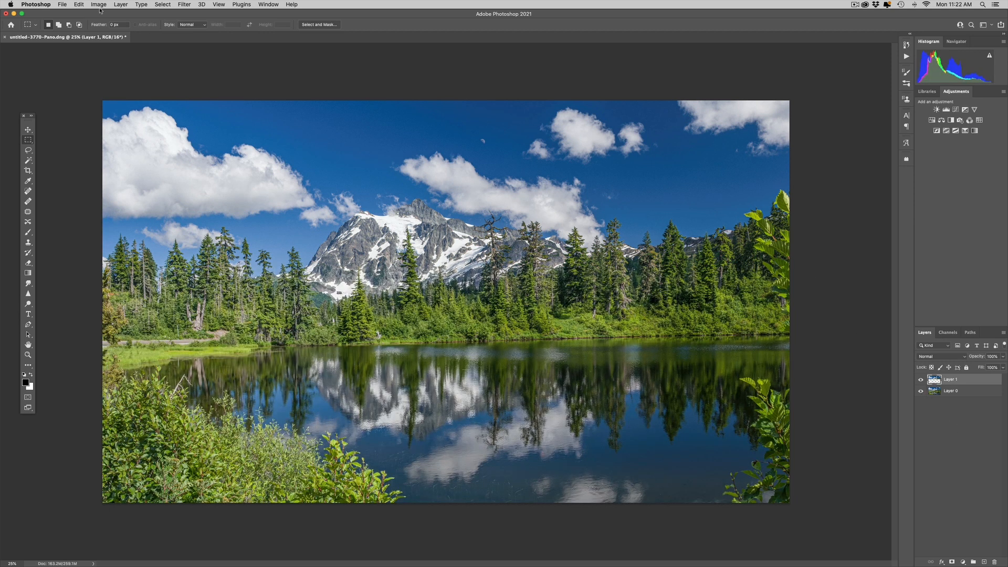
Compress the copied sky layer vertically to about 79% height with Content-Aware Scale and commit
{"action": "left_click", "coordinate": [78, 4]}
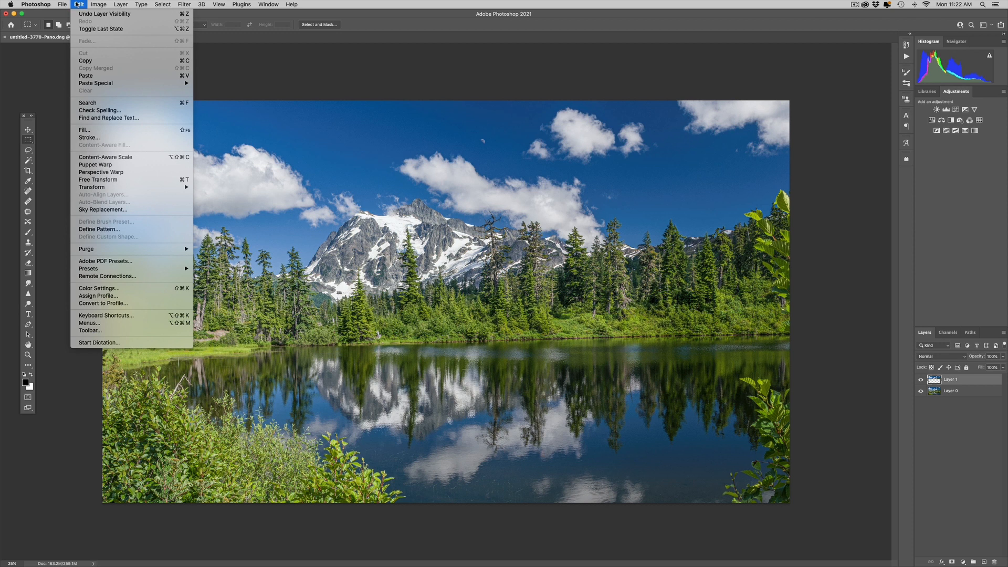
{"action": "left_click", "coordinate": [103, 157]}
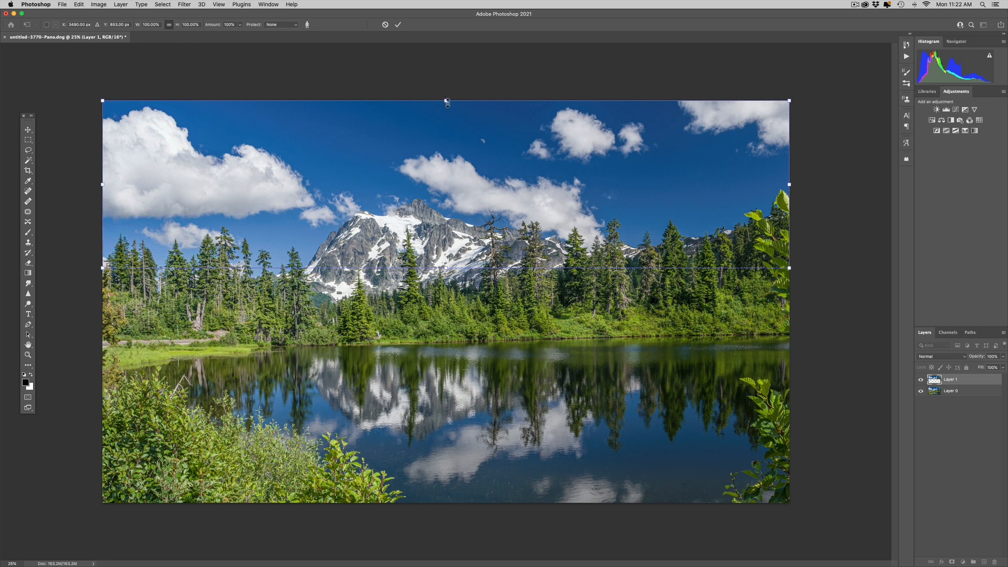
{"action": "left_click_drag", "start_coordinate": [448, 103], "coordinate": [451, 139]}
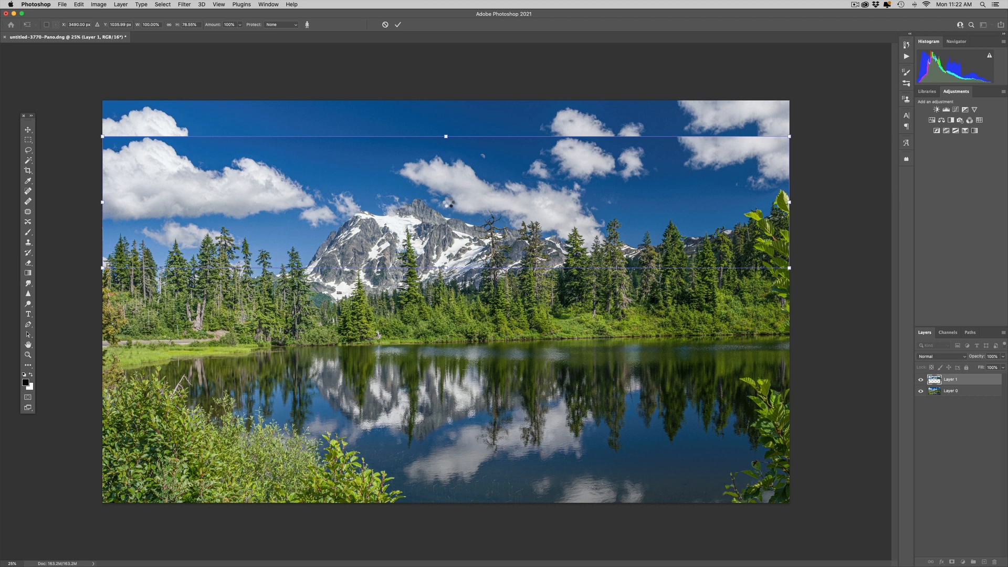
{"action": "key", "text": "Return"}
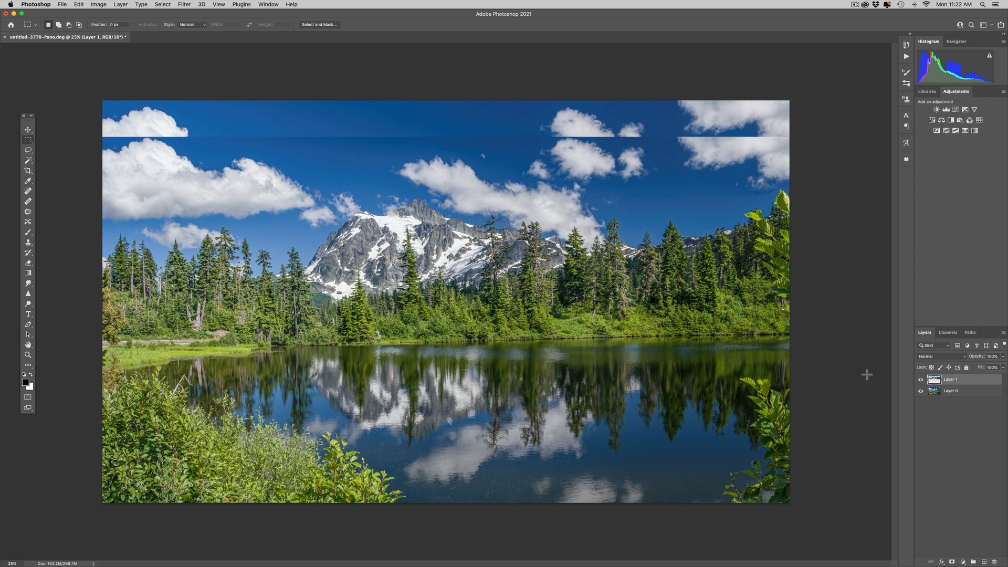
Add a new layer set to Overlay blend mode and fill it with 50% Gray
{"action": "left_click", "coordinate": [984, 562]}
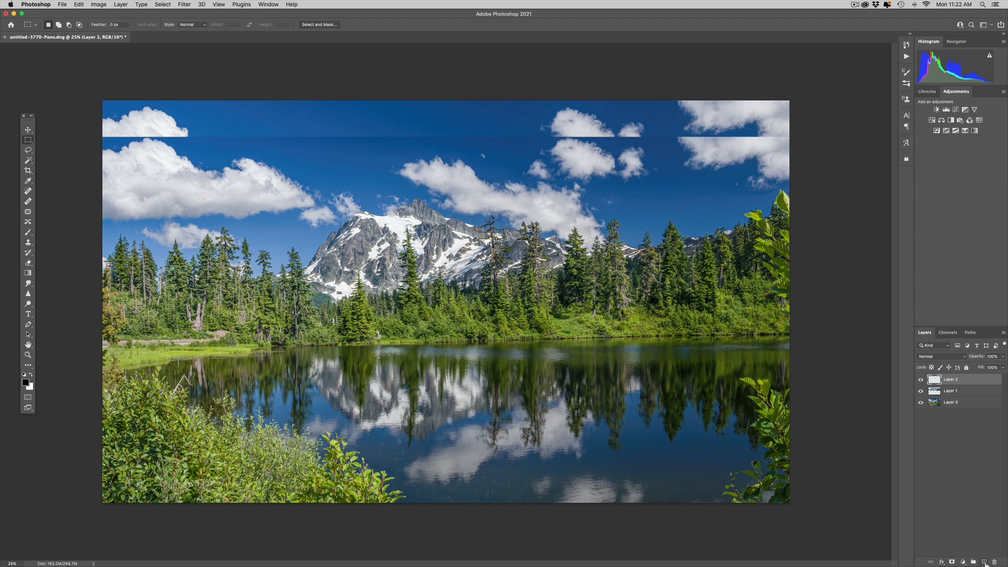
{"action": "left_click", "coordinate": [929, 357]}
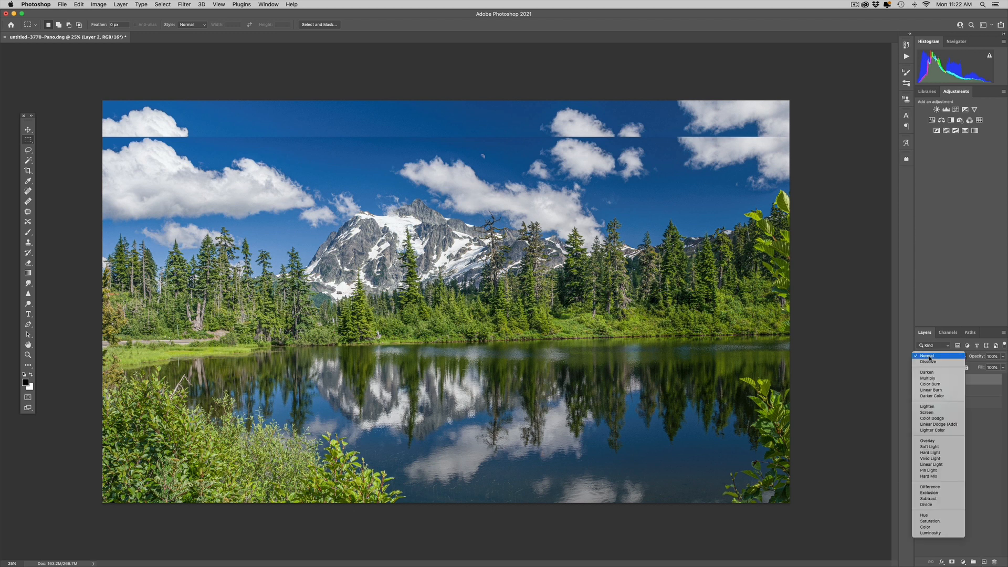
{"action": "left_click", "coordinate": [930, 442]}
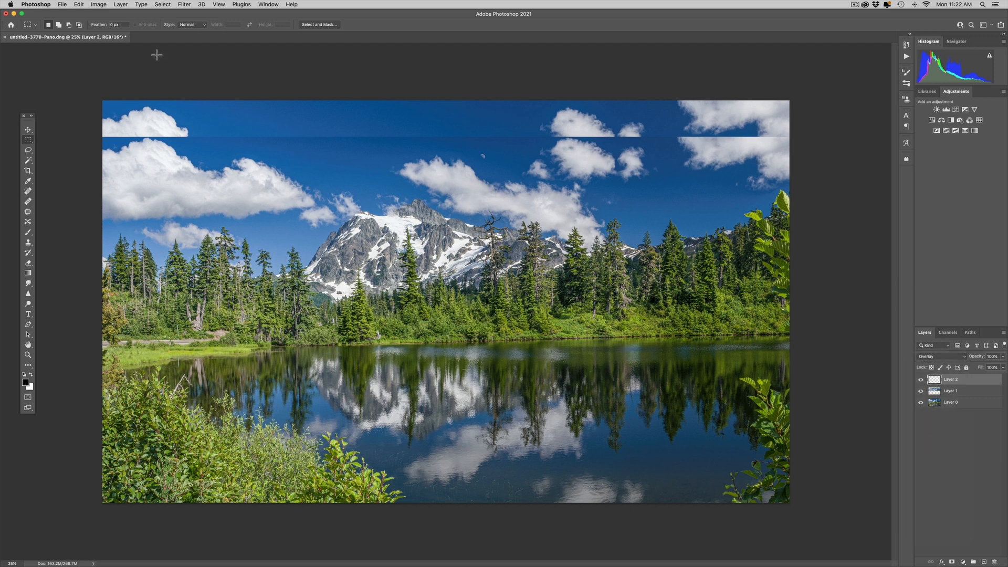
{"action": "left_click", "coordinate": [82, 5]}
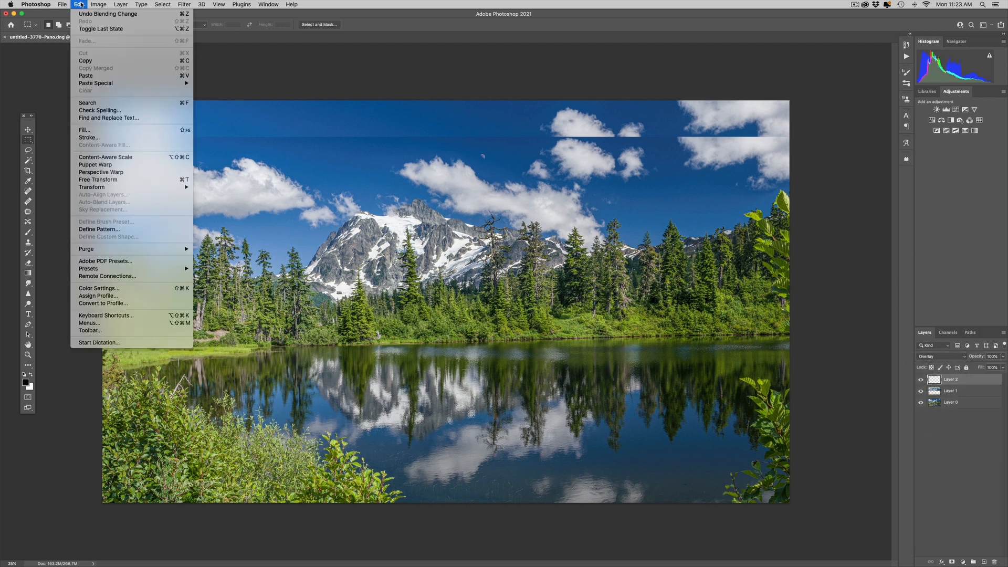
{"action": "left_click", "coordinate": [105, 130]}
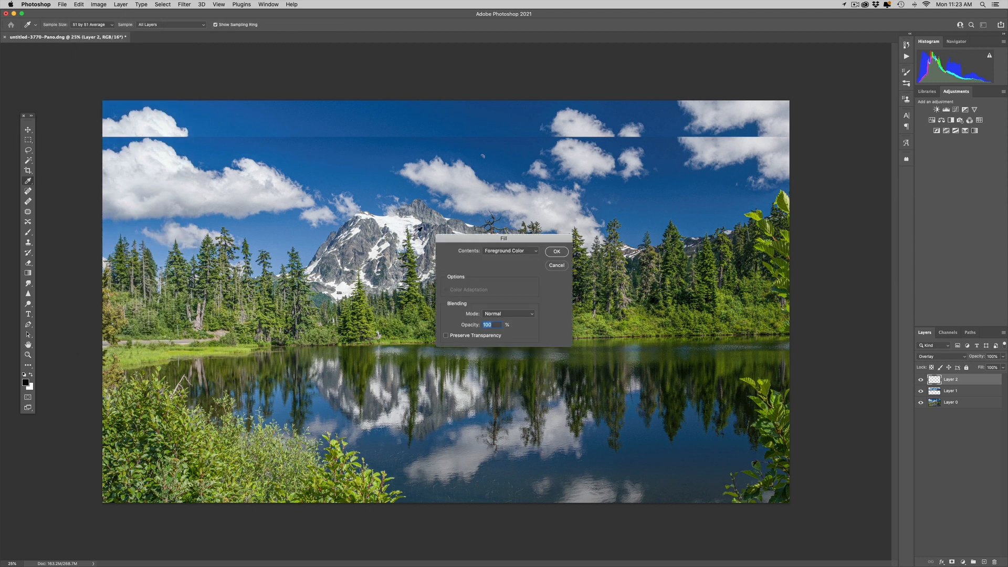
{"action": "left_click", "coordinate": [509, 253]}
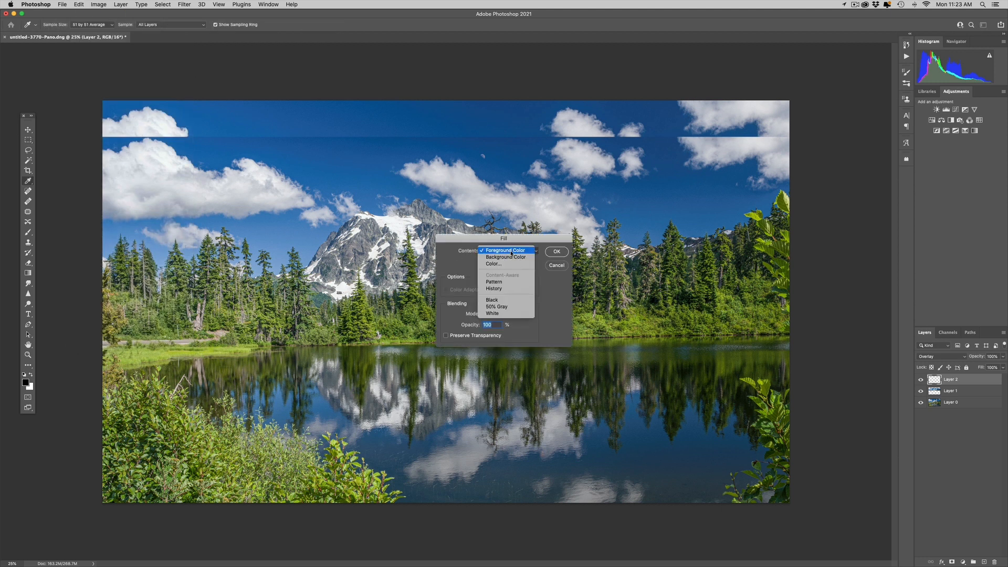
{"action": "left_click", "coordinate": [508, 306]}
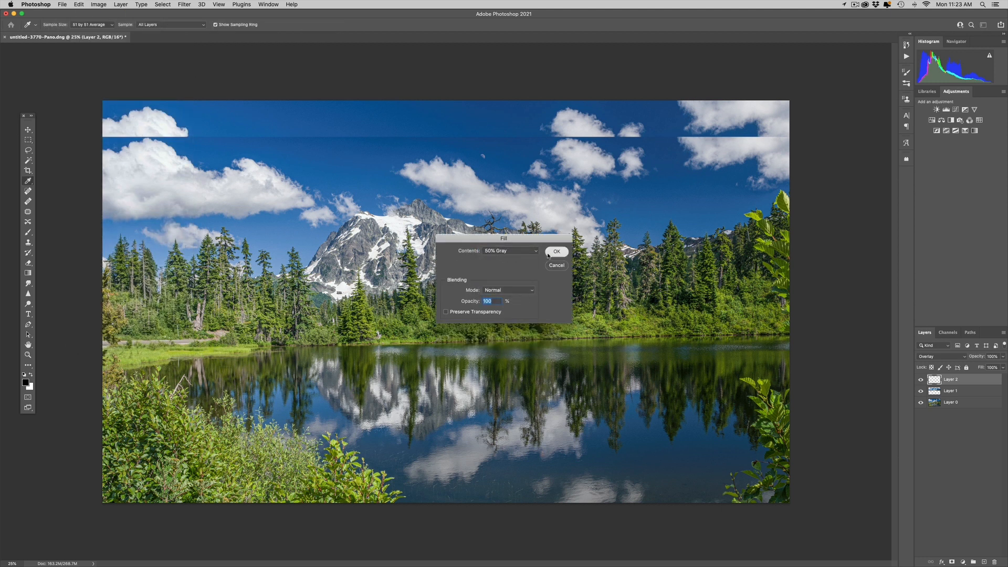
{"action": "left_click", "coordinate": [557, 252]}
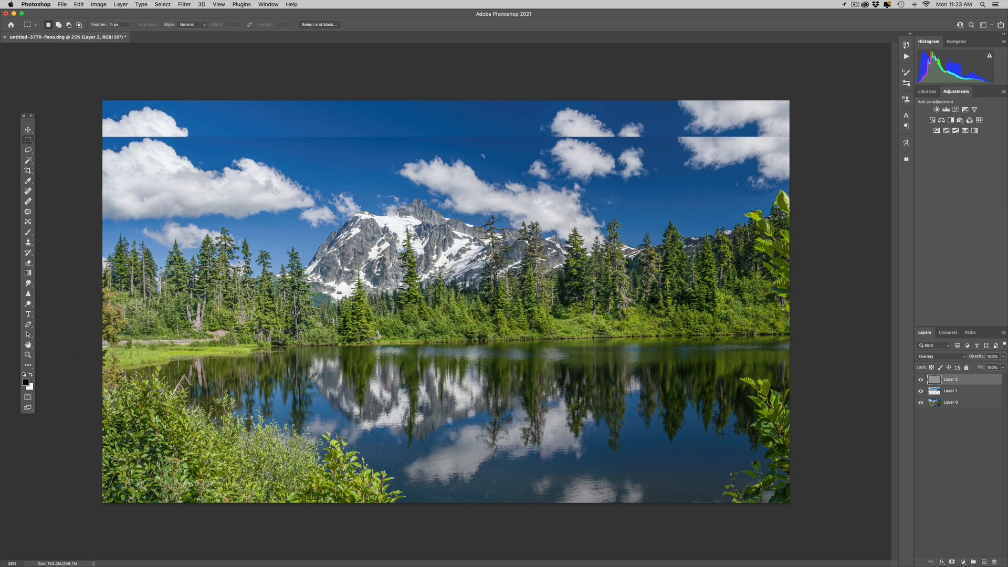
{"action": "left_click", "coordinate": [936, 358]}
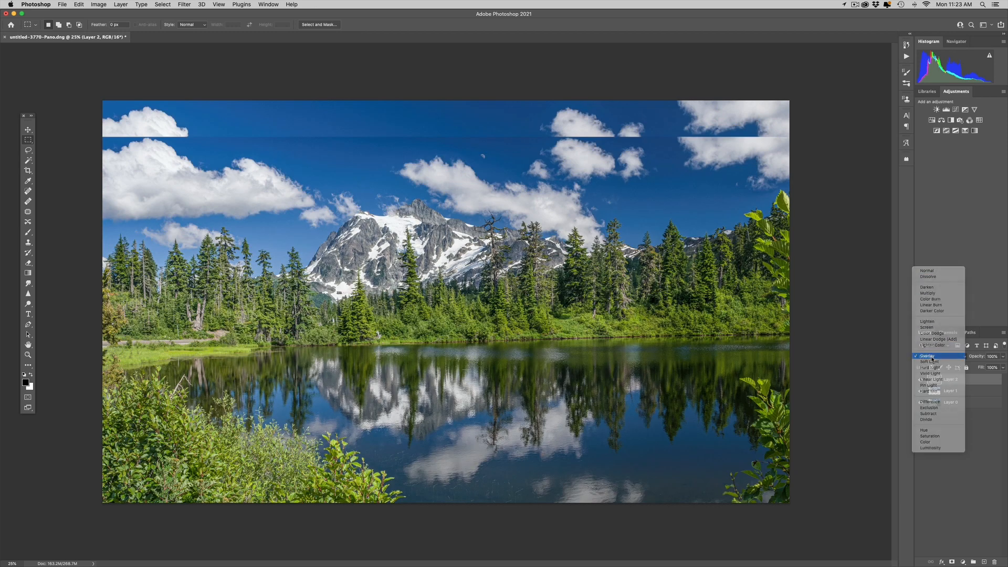
{"action": "left_click", "coordinate": [928, 355]}
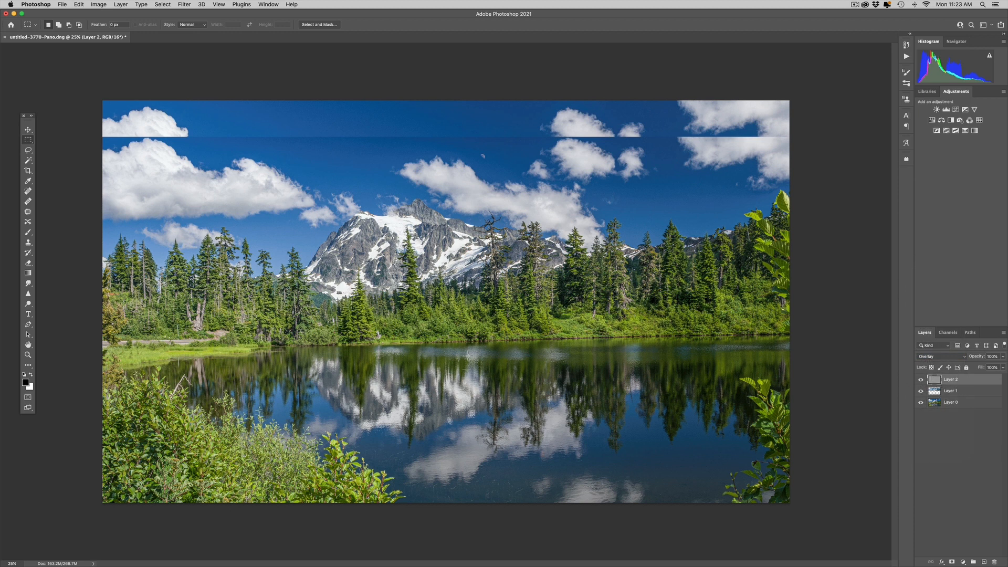
Paint with a black brush at 10% opacity on the gray layer to darken parts of the lake and shoreline
{"action": "key", "text": "b"}
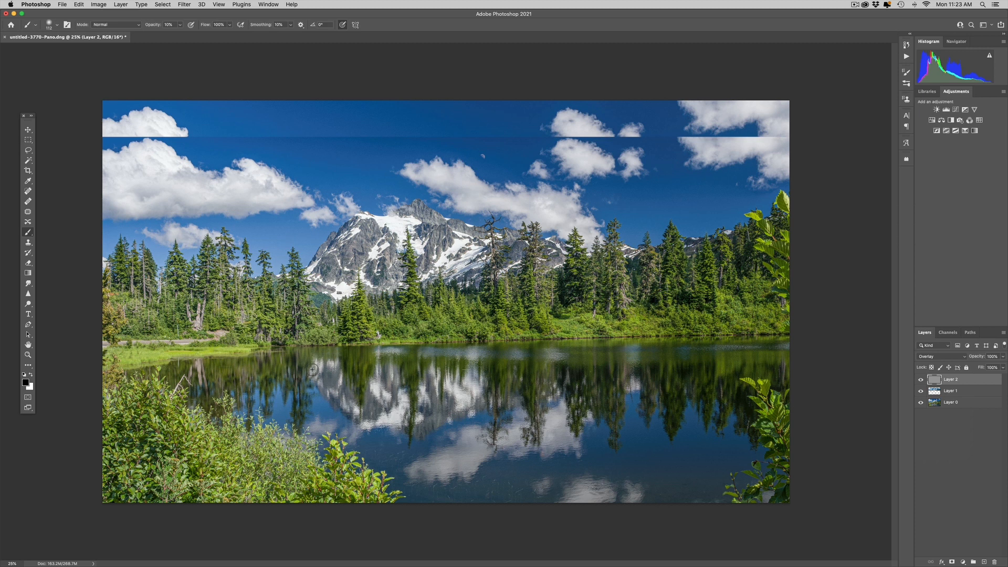
{"action": "left_click_drag", "start_coordinate": [309, 366], "coordinate": [352, 364]}
{"action": "mouse_move", "coordinate": [323, 495]}
{"action": "left_mouse_down"}
{"action": "mouse_move", "coordinate": [366, 489]}
{"action": "mouse_move", "coordinate": [262, 462]}
{"action": "mouse_move", "coordinate": [274, 449]}
{"action": "mouse_move", "coordinate": [245, 462]}
{"action": "mouse_move", "coordinate": [178, 442]}
{"action": "mouse_move", "coordinate": [215, 478]}
{"action": "mouse_move", "coordinate": [252, 484]}
{"action": "mouse_move", "coordinate": [143, 439]}
{"action": "mouse_move", "coordinate": [107, 385]}
{"action": "mouse_move", "coordinate": [105, 410]}
{"action": "mouse_move", "coordinate": [195, 492]}
{"action": "left_mouse_up"}
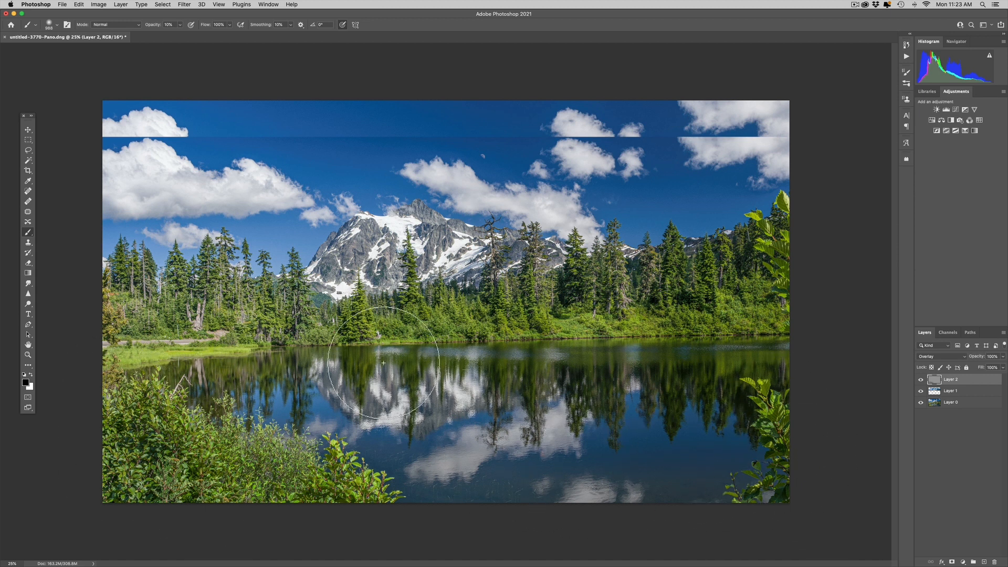
{"action": "left_click_drag", "start_coordinate": [225, 315], "coordinate": [200, 316], "text": "ctrl+alt"}
{"action": "mouse_move", "coordinate": [159, 355]}
{"action": "left_mouse_down"}
{"action": "mouse_move", "coordinate": [120, 370]}
{"action": "mouse_move", "coordinate": [145, 347]}
{"action": "left_mouse_up"}
{"action": "mouse_move", "coordinate": [131, 295]}
{"action": "left_mouse_down"}
{"action": "mouse_move", "coordinate": [148, 337]}
{"action": "mouse_move", "coordinate": [334, 292]}
{"action": "mouse_move", "coordinate": [226, 328]}
{"action": "mouse_move", "coordinate": [252, 327]}
{"action": "left_mouse_up"}
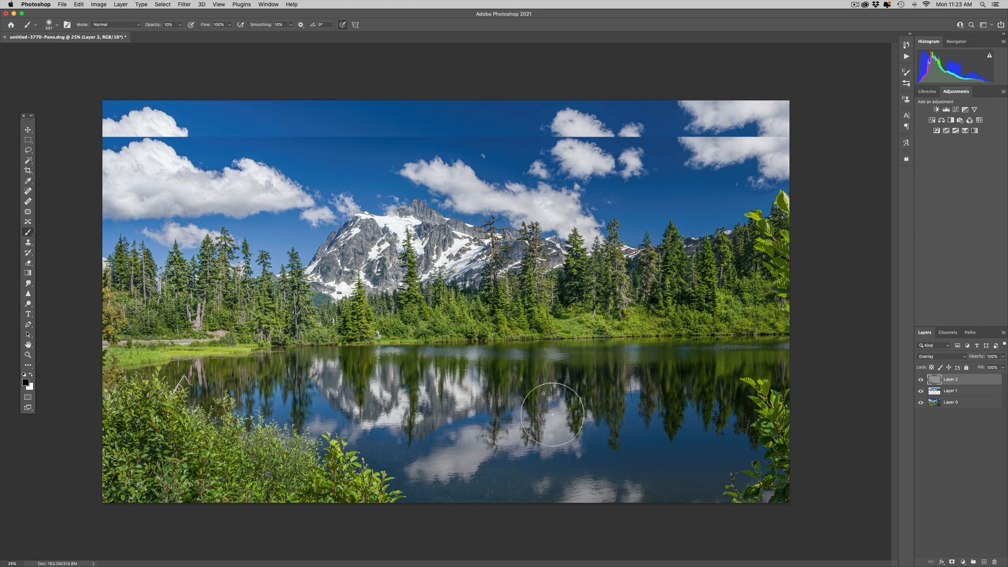
Switch to white and brush over the lake reflection and mountain to lighten them
{"action": "key", "text": "x"}
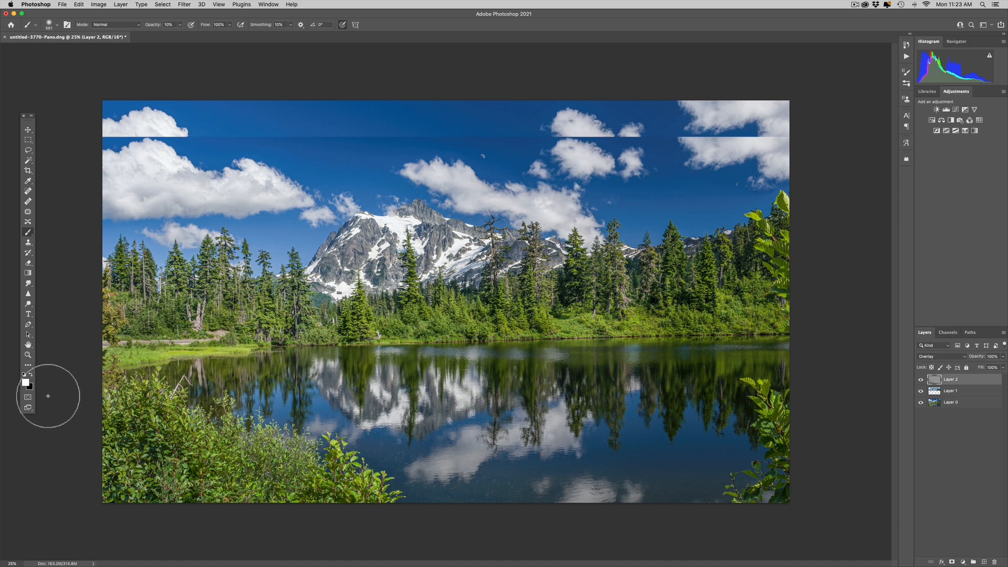
{"action": "left_click_drag", "start_coordinate": [463, 445], "coordinate": [483, 445]}
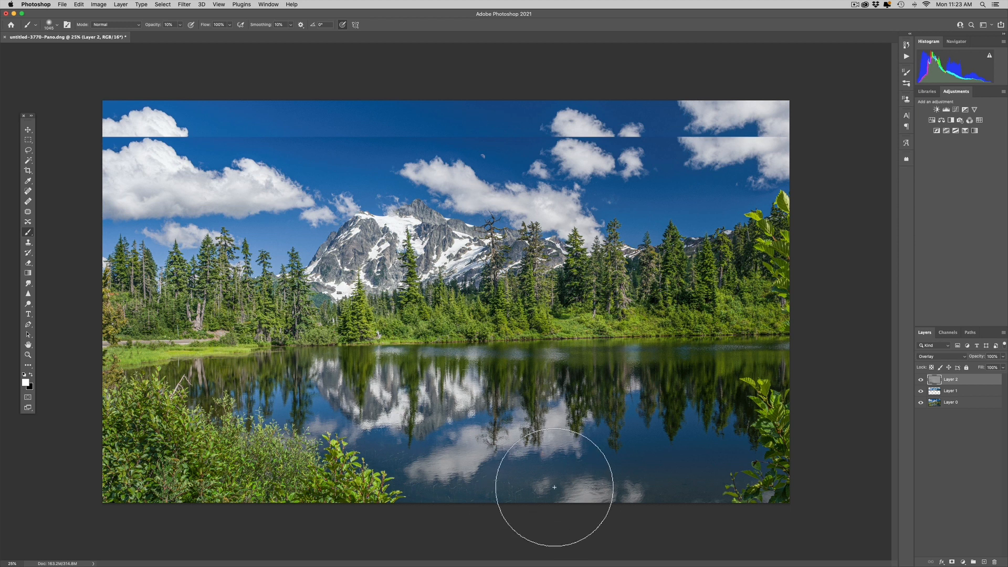
{"action": "left_click", "coordinate": [446, 456]}
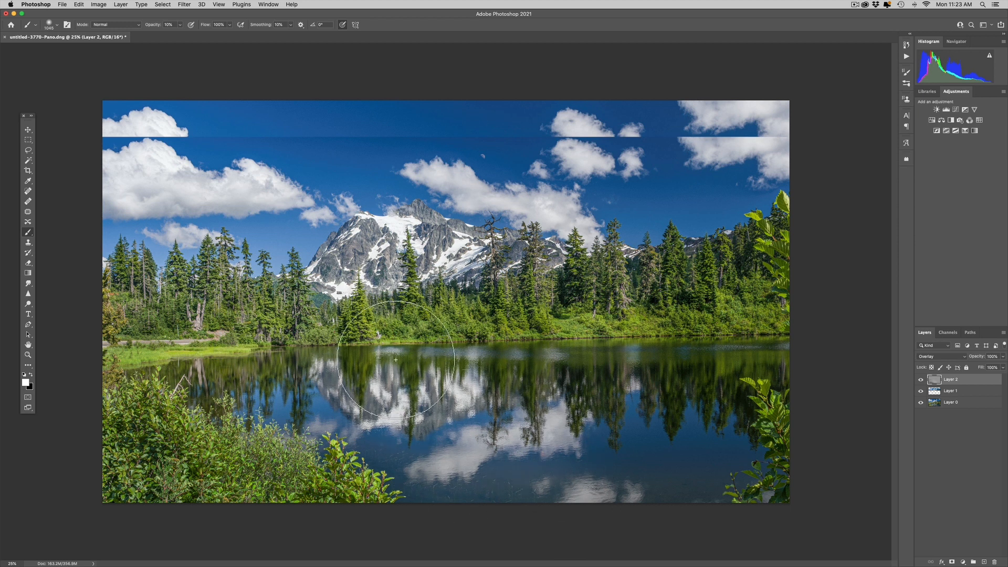
{"action": "mouse_move", "coordinate": [457, 303]}
{"action": "left_mouse_down"}
{"action": "mouse_move", "coordinate": [512, 291]}
{"action": "mouse_move", "coordinate": [347, 320]}
{"action": "mouse_move", "coordinate": [418, 321]}
{"action": "left_mouse_up"}
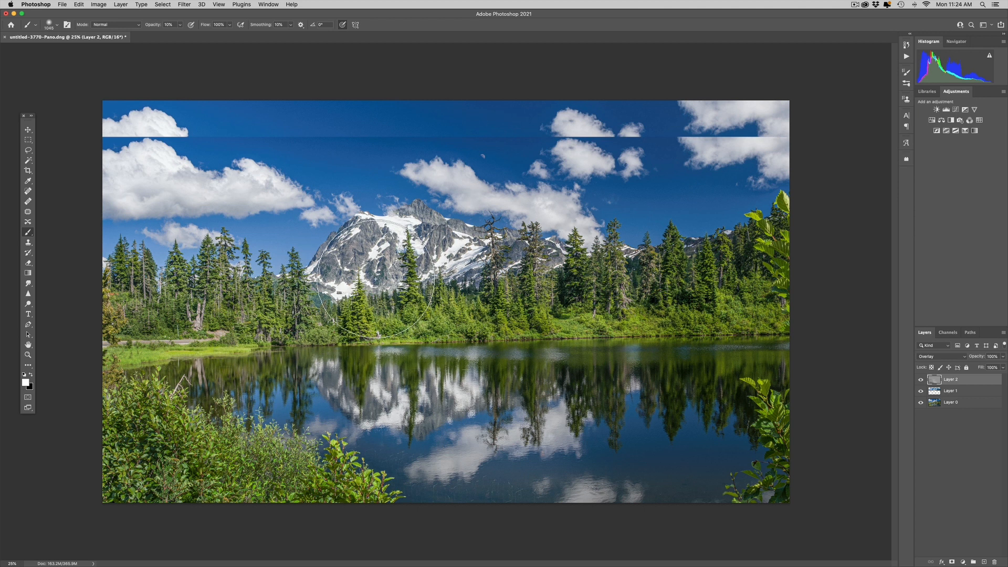
{"action": "left_click_drag", "start_coordinate": [378, 275], "coordinate": [319, 294]}
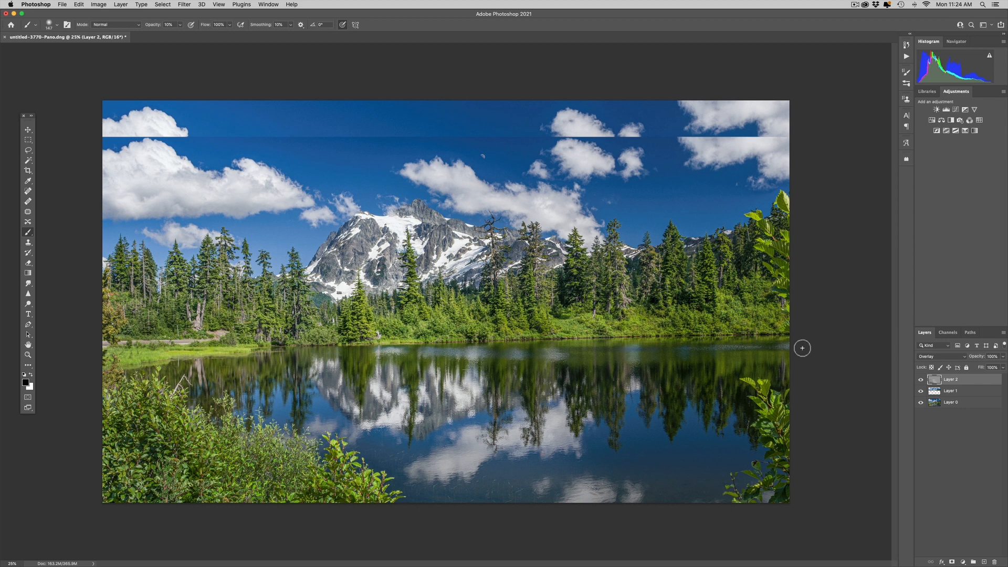
Crop the top of the image off just below the seam in the sky
{"action": "key", "text": "c"}
{"action": "left_click_drag", "start_coordinate": [450, 100], "coordinate": [447, 119]}
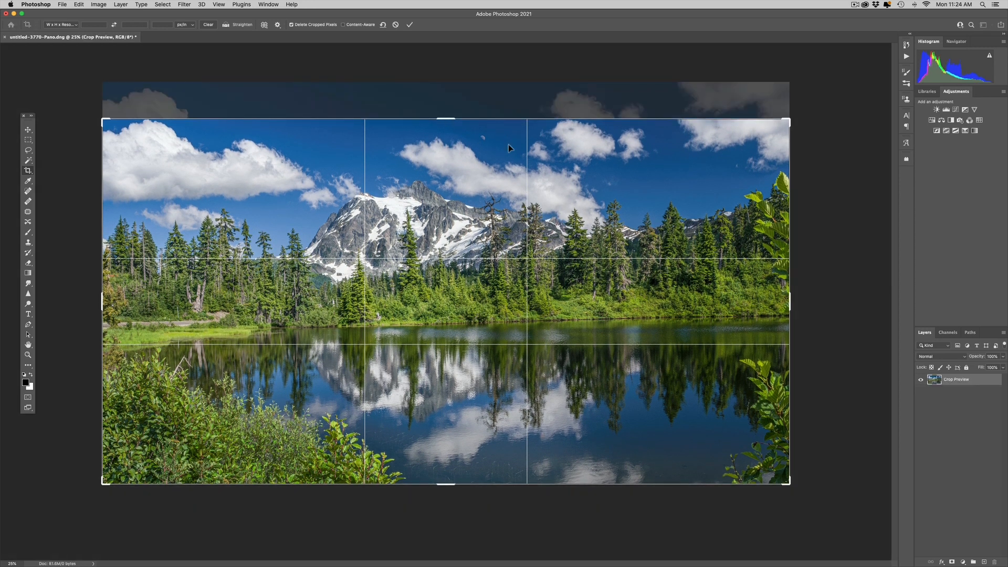
{"action": "key", "text": "Return"}
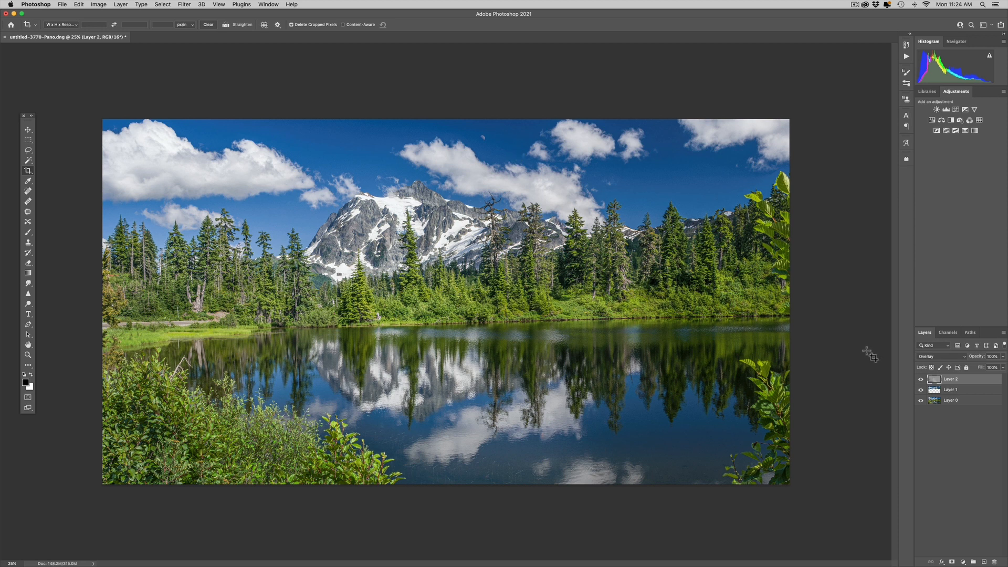
Toggle the dodge-and-burn layer's visibility to compare the image before and after
{"action": "left_click", "coordinate": [922, 379]}
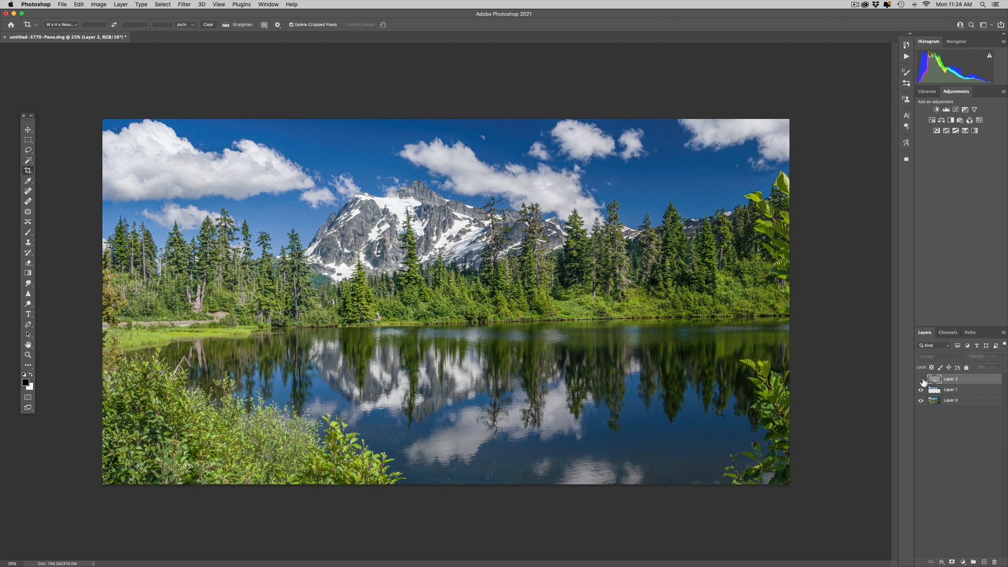
{"action": "left_click", "coordinate": [922, 380]}
{"action": "left_click", "coordinate": [922, 379]}
{"action": "left_click", "coordinate": [922, 379]}
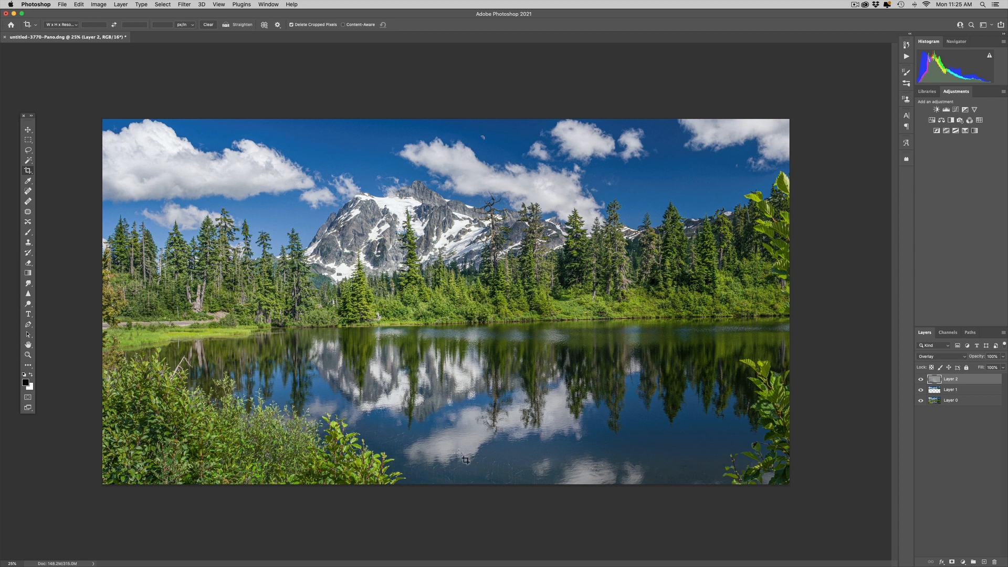
{"action": "left_click", "coordinate": [921, 379]}
{"action": "left_click", "coordinate": [921, 379]}
{"action": "left_click", "coordinate": [921, 379]}
{"action": "left_click", "coordinate": [922, 379]}
Switch to Lightroom and brush a local adjustment mask over the clouds with the mask overlay shown
{"action": "key", "text": "super"}
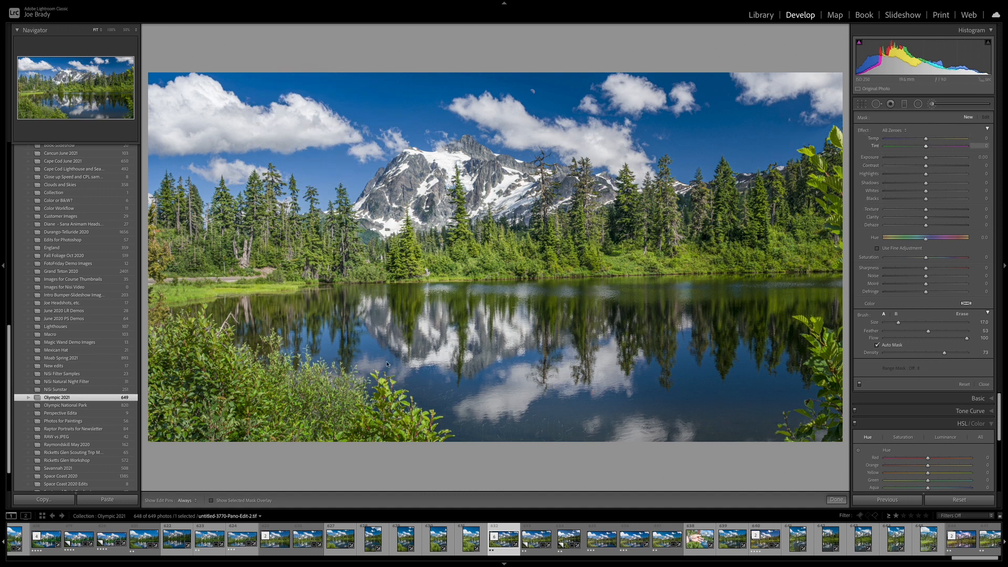
{"action": "left_click", "coordinate": [247, 502]}
{"action": "mouse_move", "coordinate": [333, 124]}
{"action": "left_mouse_down"}
{"action": "mouse_move", "coordinate": [200, 94]}
{"action": "mouse_move", "coordinate": [175, 120]}
{"action": "mouse_move", "coordinate": [201, 121]}
{"action": "mouse_move", "coordinate": [201, 109]}
{"action": "mouse_move", "coordinate": [188, 116]}
{"action": "mouse_move", "coordinate": [378, 111]}
{"action": "left_mouse_up"}
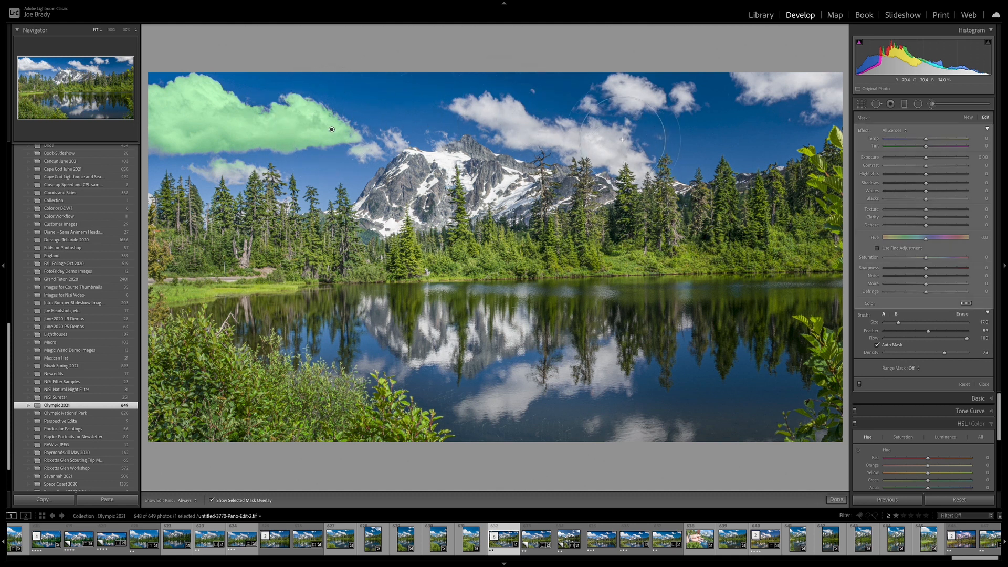
{"action": "mouse_move", "coordinate": [632, 93]}
{"action": "left_mouse_down"}
{"action": "mouse_move", "coordinate": [604, 135]}
{"action": "mouse_move", "coordinate": [548, 136]}
{"action": "mouse_move", "coordinate": [514, 101]}
{"action": "mouse_move", "coordinate": [735, 134]}
{"action": "mouse_move", "coordinate": [796, 81]}
{"action": "mouse_move", "coordinate": [826, 80]}
{"action": "mouse_move", "coordinate": [833, 93]}
{"action": "left_mouse_up"}
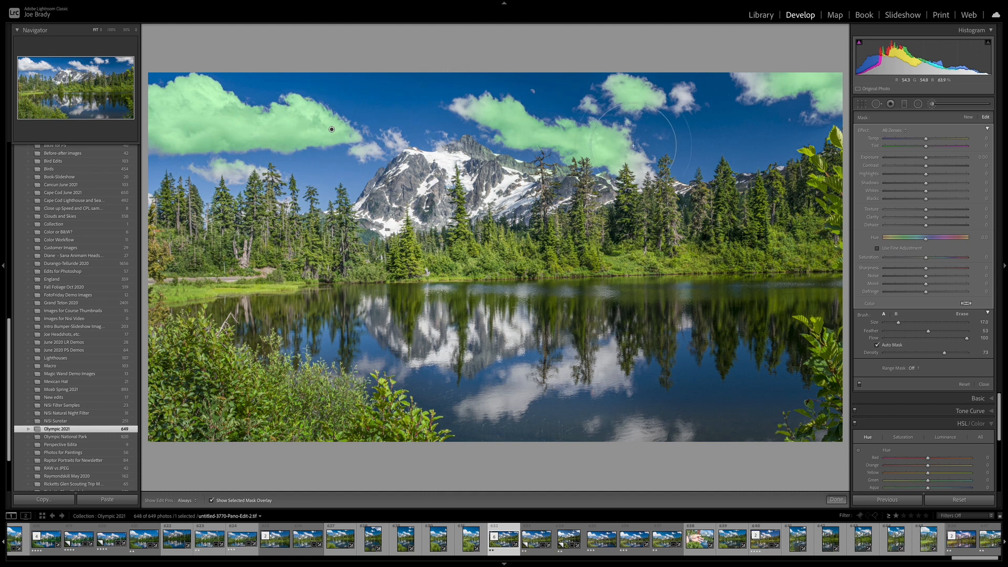
Hide the mask overlay, increase Dehaze for the cloud mask, and finish the brush adjustment
{"action": "key", "text": "o"}
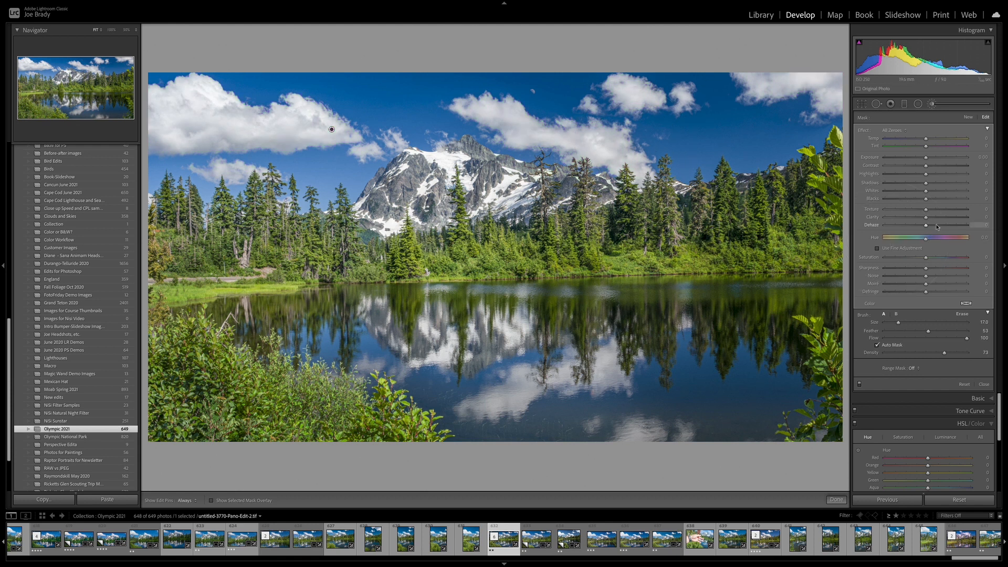
{"action": "left_click_drag", "start_coordinate": [937, 226], "coordinate": [948, 226]}
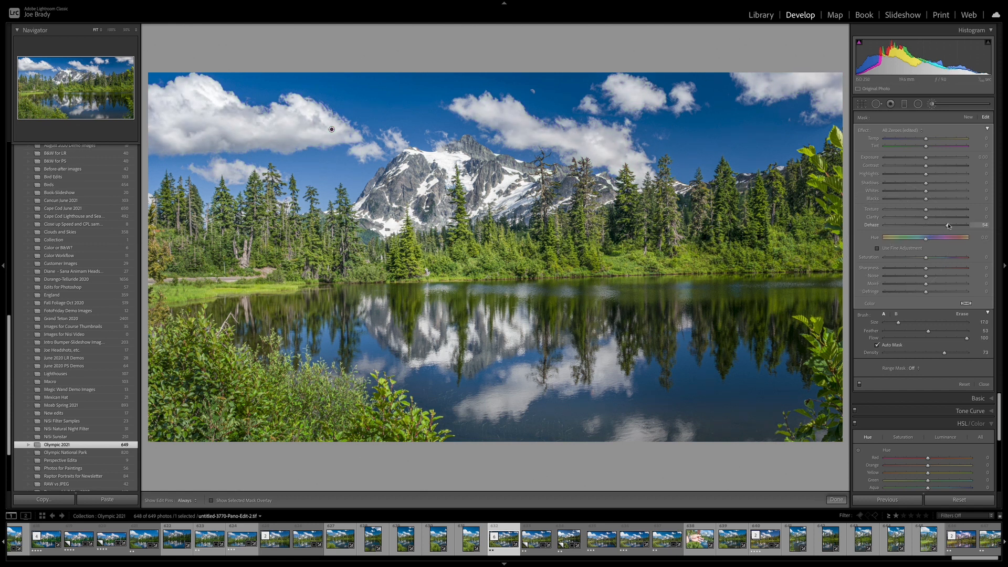
{"action": "left_click_drag", "start_coordinate": [947, 227], "coordinate": [949, 226]}
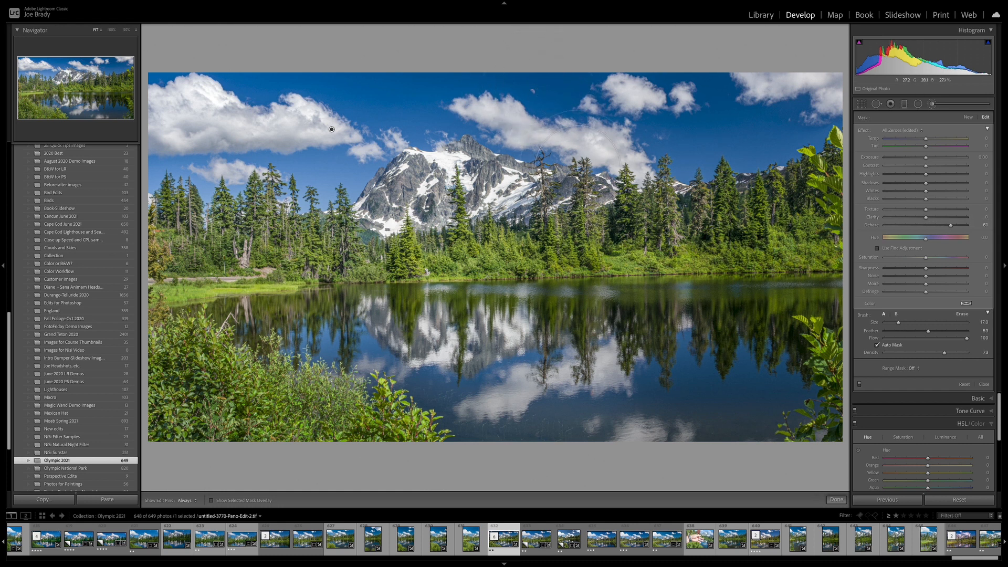
{"action": "left_click", "coordinate": [837, 499]}
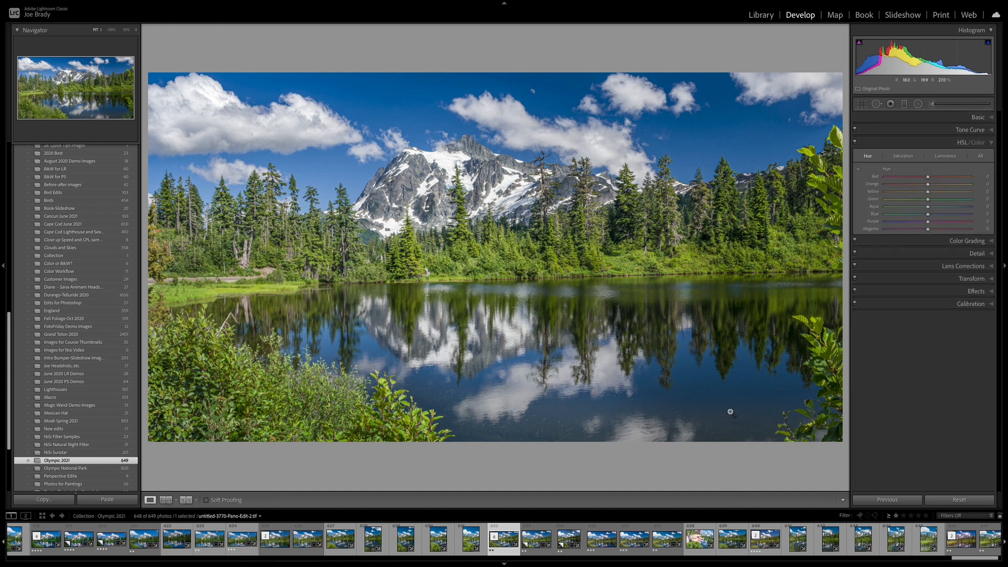
Crop the photo tighter by raising its bottom edge, then finish the crop
{"action": "key", "text": "r"}
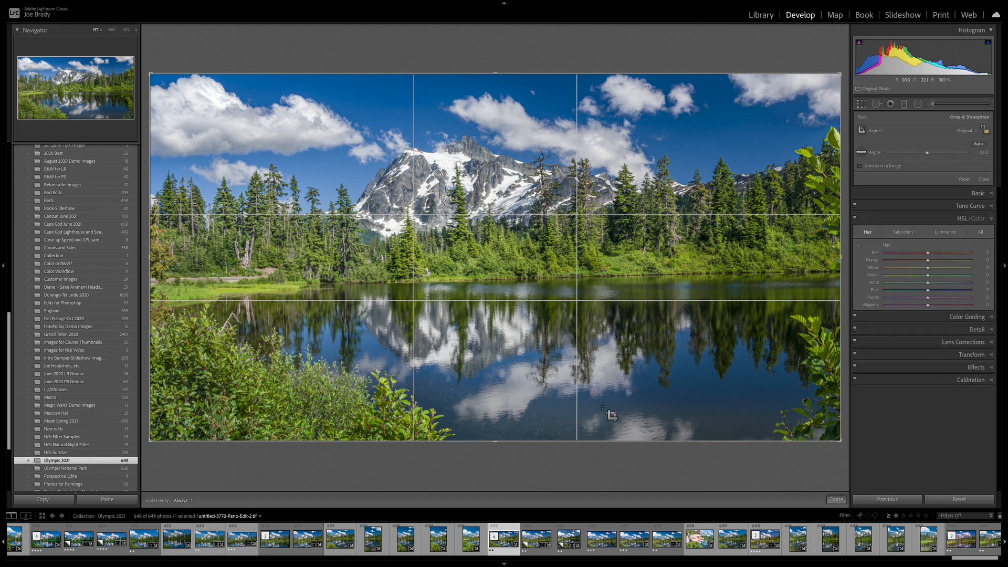
{"action": "mouse_move", "coordinate": [496, 440]}
{"action": "left_mouse_down"}
{"action": "mouse_move", "coordinate": [496, 411]}
{"action": "mouse_move", "coordinate": [495, 424]}
{"action": "left_mouse_up"}
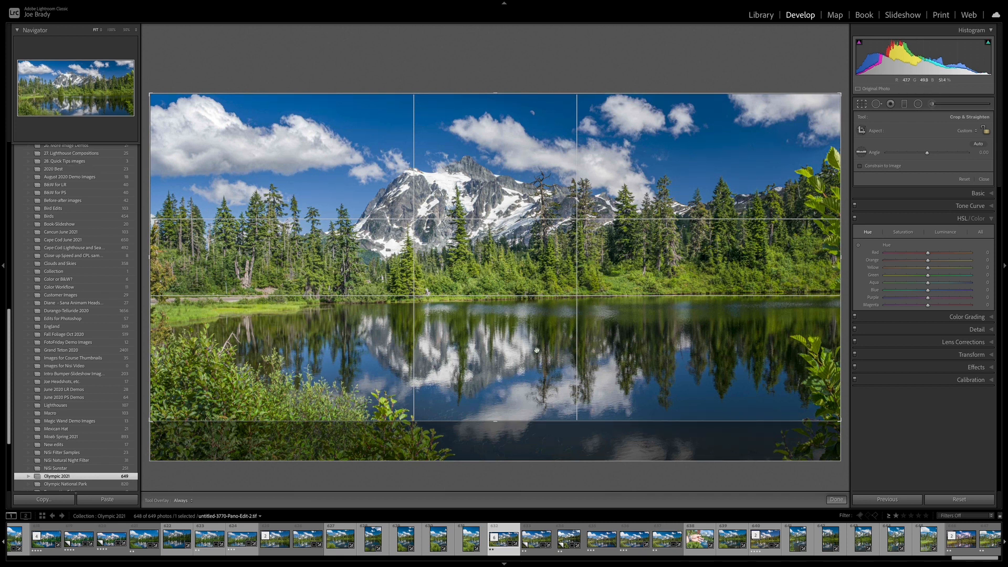
{"action": "left_click", "coordinate": [836, 499]}
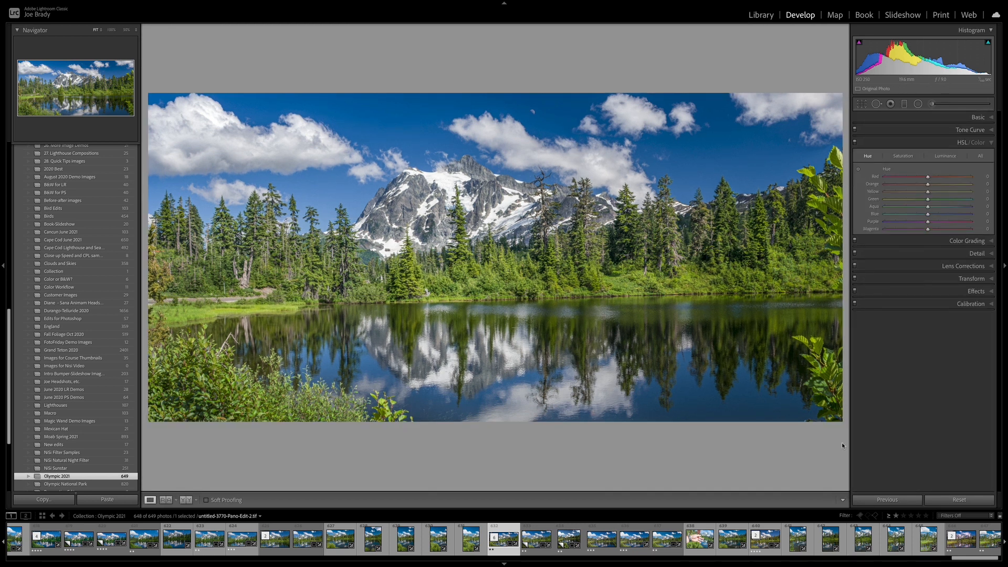
Open Effects and add a post-crop vignette, adjusting its amount and roundness to darken the image edges
{"action": "left_click", "coordinate": [967, 291]}
{"action": "left_click_drag", "start_coordinate": [926, 233], "coordinate": [885, 233]}
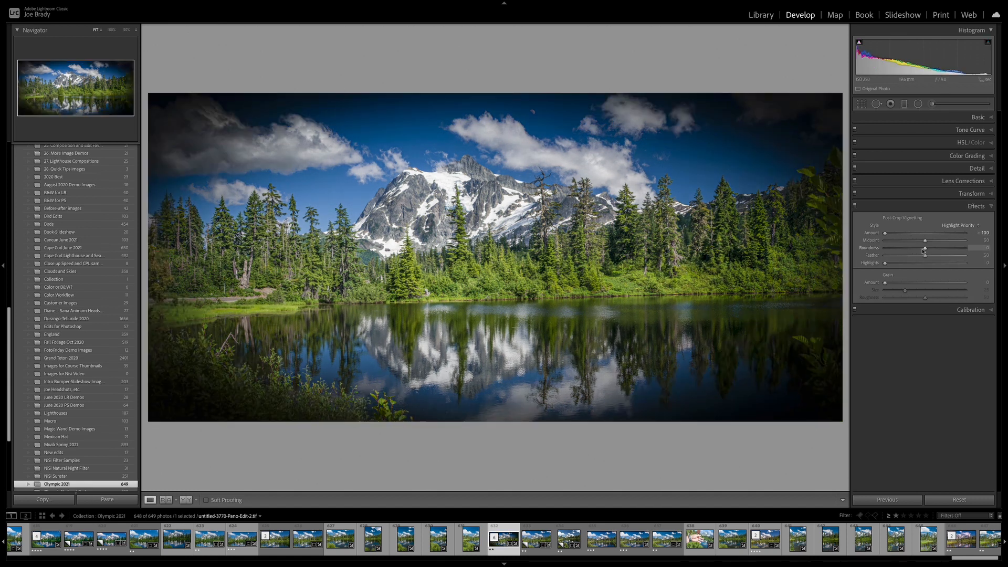
{"action": "mouse_move", "coordinate": [925, 248]}
{"action": "left_mouse_down"}
{"action": "mouse_move", "coordinate": [894, 250]}
{"action": "mouse_move", "coordinate": [928, 257]}
{"action": "mouse_move", "coordinate": [924, 241]}
{"action": "mouse_move", "coordinate": [887, 234]}
{"action": "mouse_move", "coordinate": [920, 236]}
{"action": "left_mouse_up"}
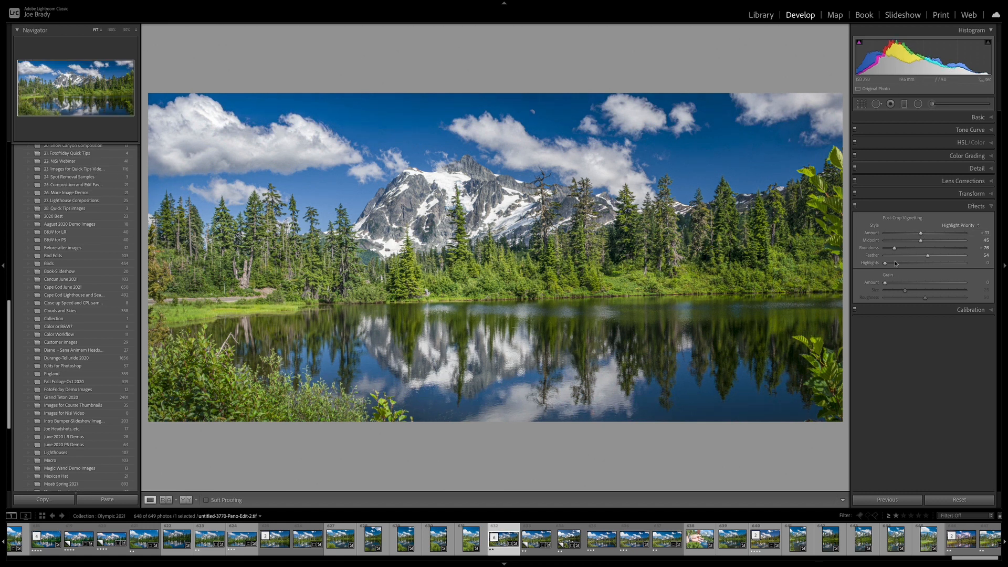
Toggle the Effects panel off and on to compare the image with and without the vignette
{"action": "left_click", "coordinate": [855, 207]}
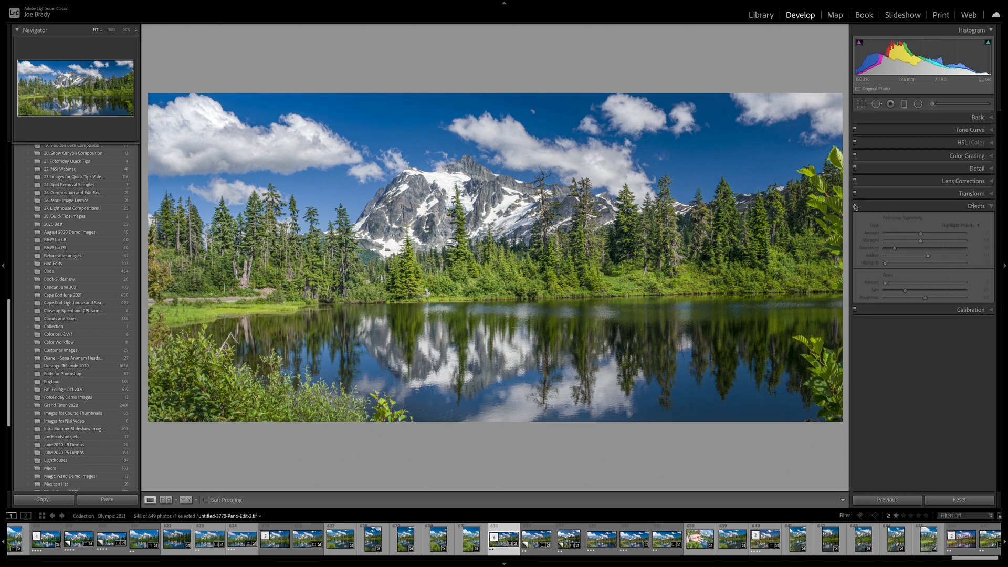
{"action": "left_click", "coordinate": [855, 207]}
{"action": "left_click", "coordinate": [855, 209]}
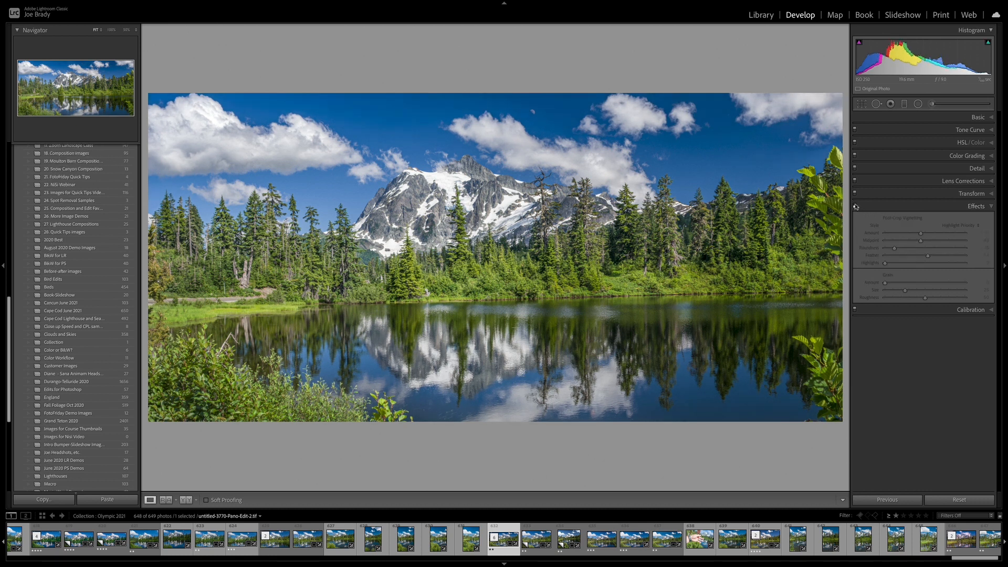
{"action": "left_click", "coordinate": [855, 206]}
{"action": "left_click", "coordinate": [854, 207]}
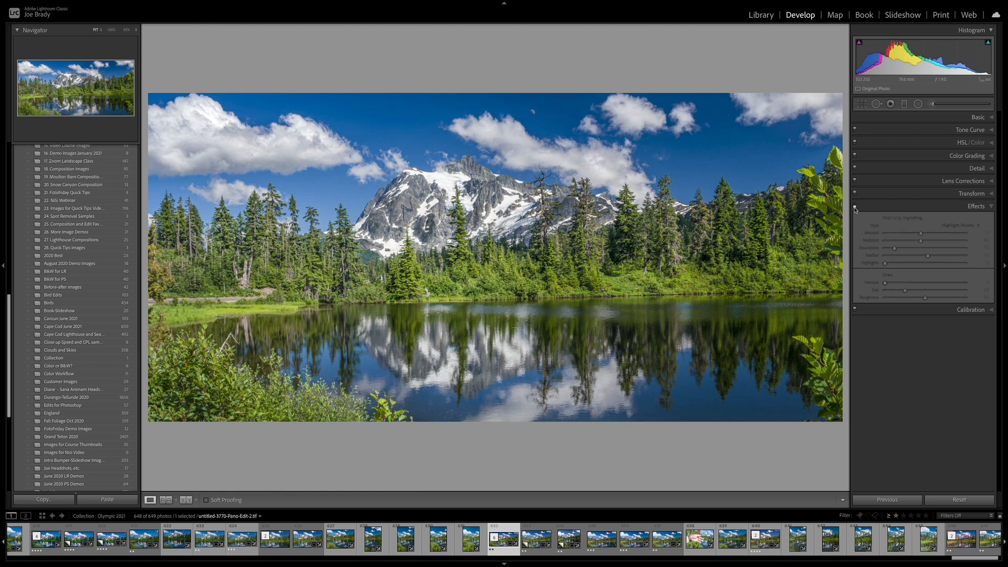
Add the untitled-3770-Pano.dng Copy 2 photo in the filmstrip to the current selection
{"action": "left_click", "coordinate": [574, 528], "text": "ctrl"}
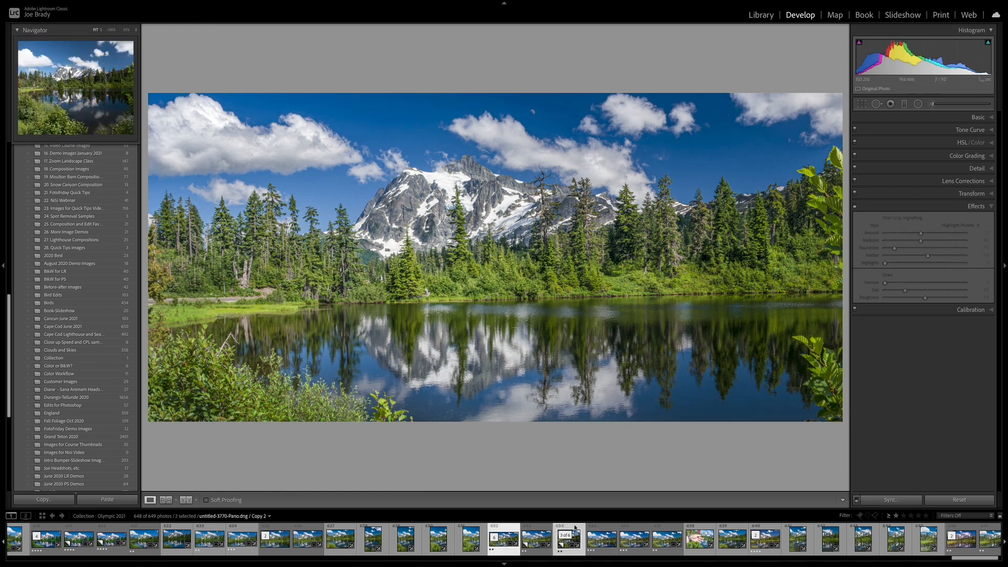